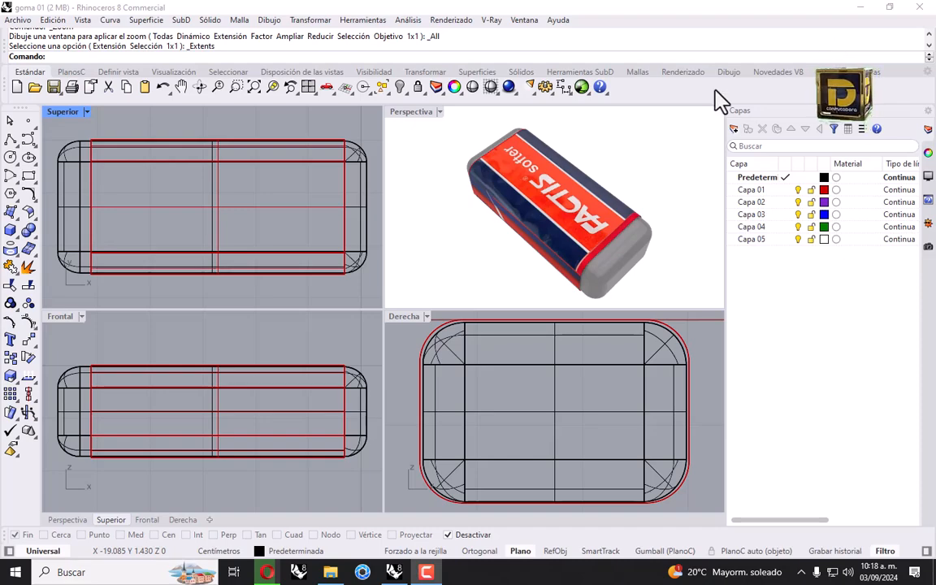
Inspect the eraser in perspective and select all its surfaces and polysurfaces in the Superior view
{"action": "double_click", "coordinate": [400, 112]}
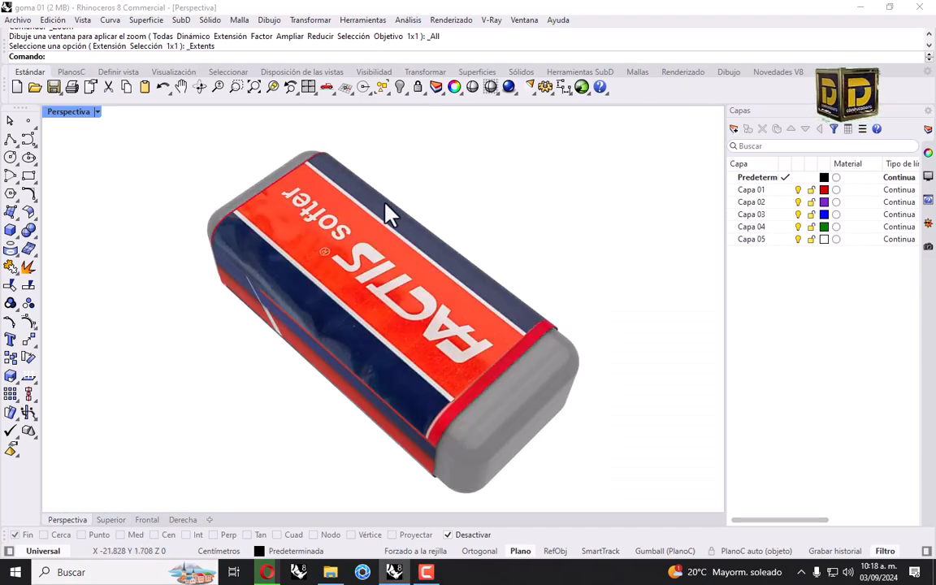
{"action": "mouse_move", "coordinate": [411, 262]}
{"action": "right_mouse_down"}
{"action": "mouse_move", "coordinate": [418, 267]}
{"action": "mouse_move", "coordinate": [436, 135]}
{"action": "mouse_move", "coordinate": [437, 508]}
{"action": "mouse_move", "coordinate": [253, 144]}
{"action": "mouse_move", "coordinate": [228, 250]}
{"action": "right_mouse_up"}
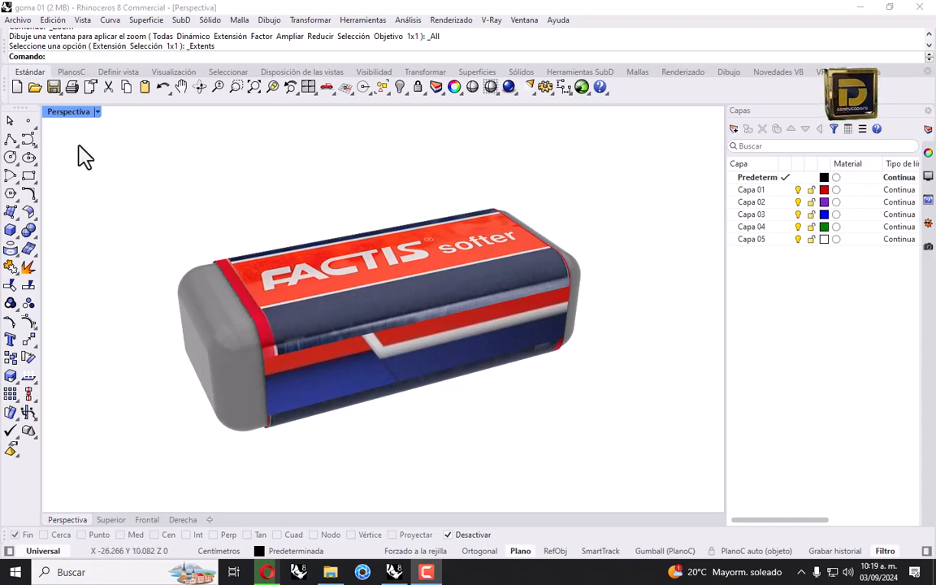
{"action": "double_click", "coordinate": [75, 113]}
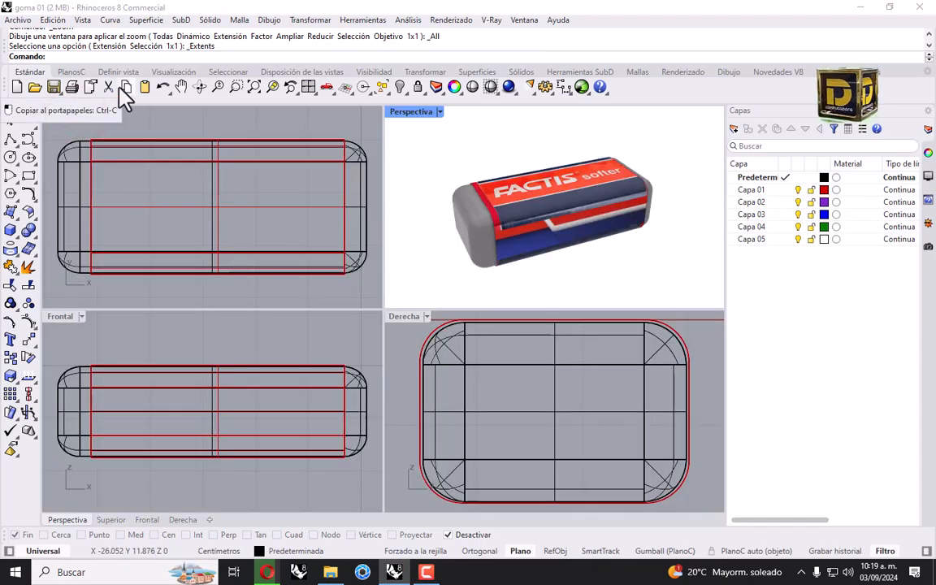
{"action": "scroll", "coordinate": [167, 213], "scroll_direction": "down", "scroll_amount": 3}
{"action": "scroll", "coordinate": [178, 210], "scroll_direction": "up", "scroll_amount": 1}
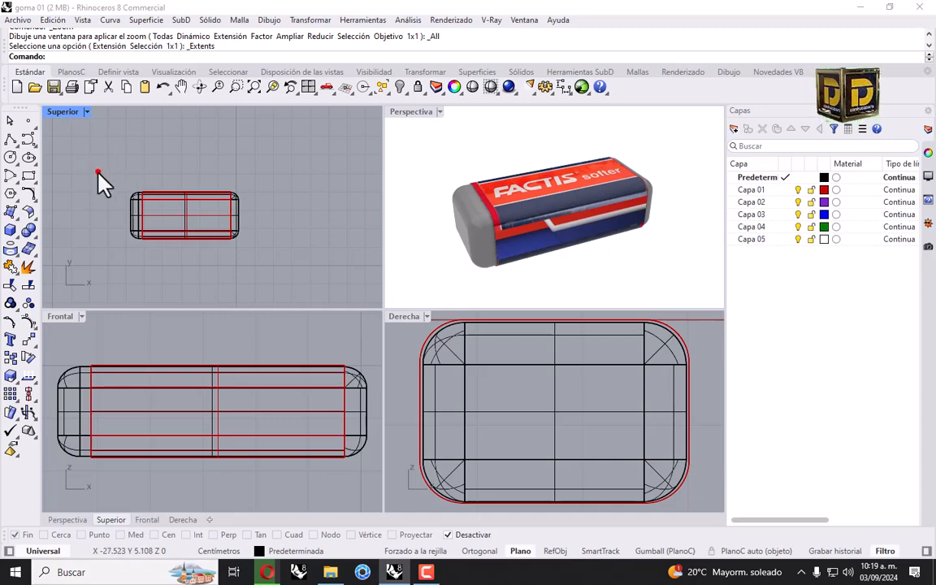
{"action": "left_click_drag", "start_coordinate": [98, 174], "coordinate": [307, 271]}
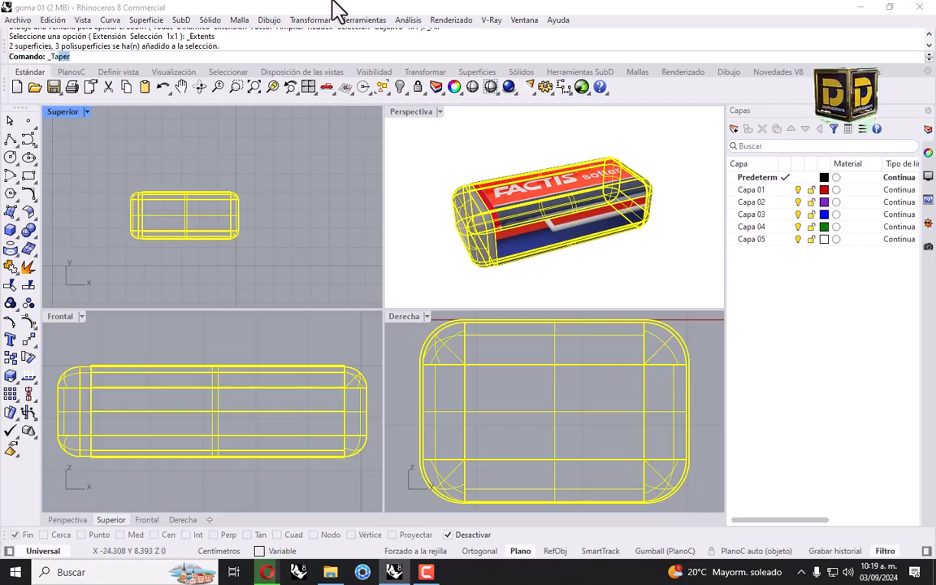
Try tapering the eraser along a lengthwise axis, switching Plano to No and back to Sí, and undo the taper
{"action": "key", "text": "Return"}
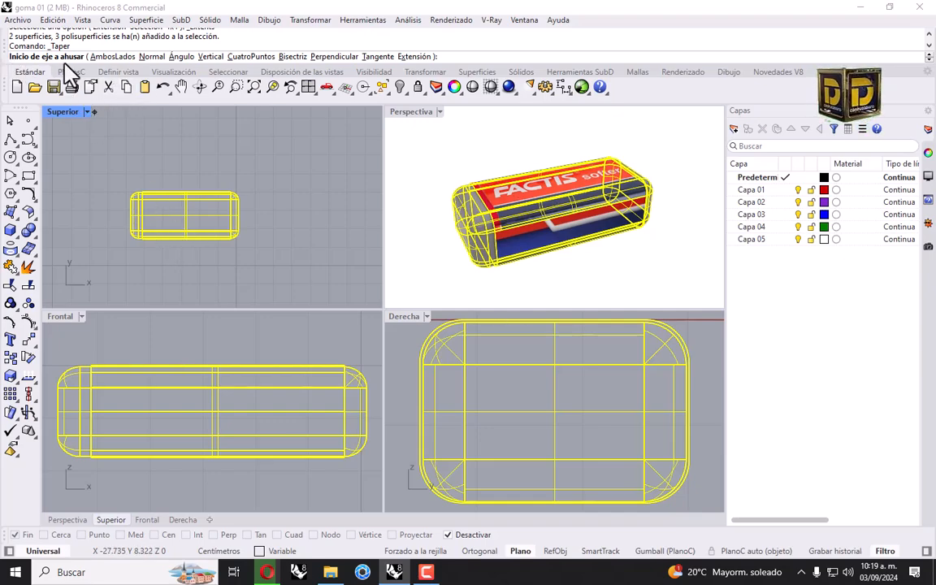
{"action": "scroll", "coordinate": [130, 218], "scroll_direction": "up", "scroll_amount": 3}
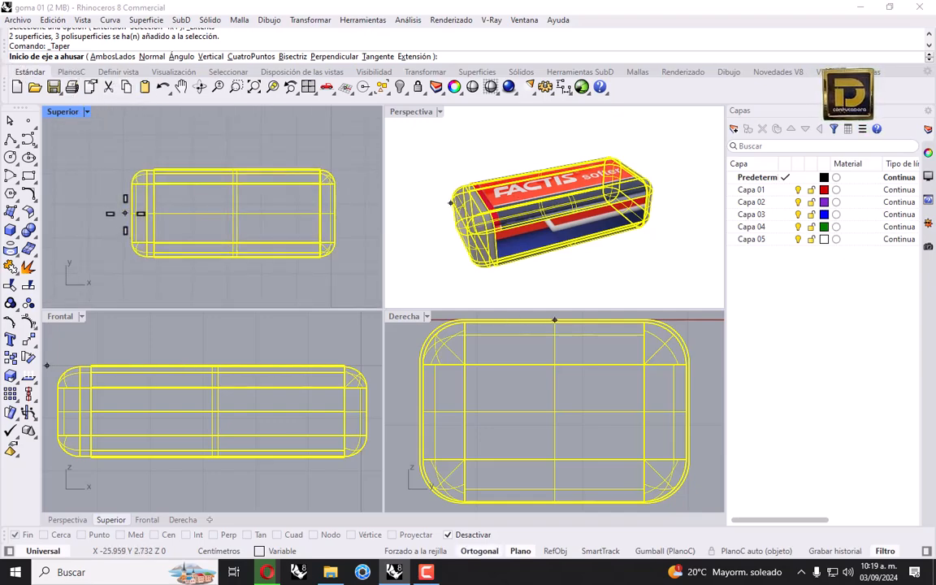
{"action": "left_click", "coordinate": [125, 213]}
{"action": "left_click", "coordinate": [342, 213]}
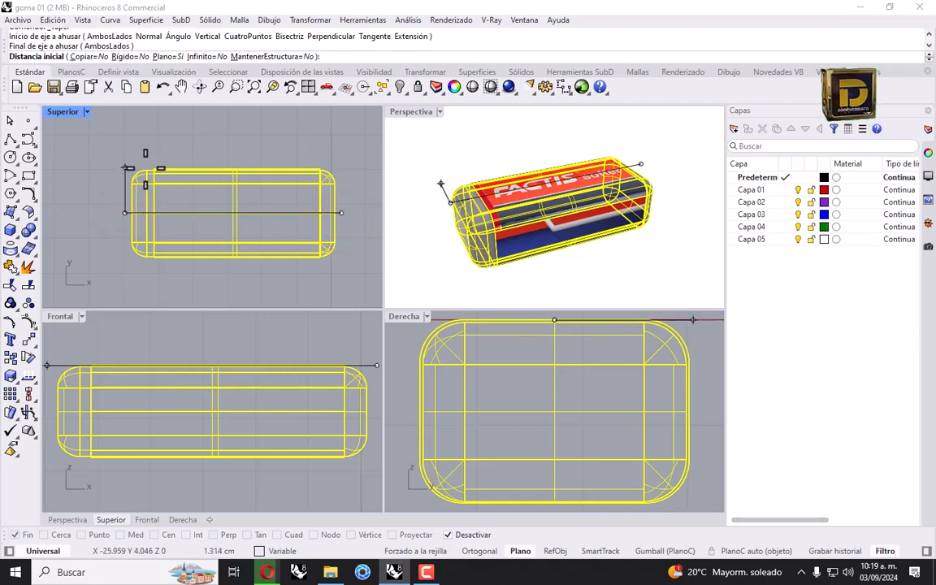
{"action": "left_click", "coordinate": [144, 161]}
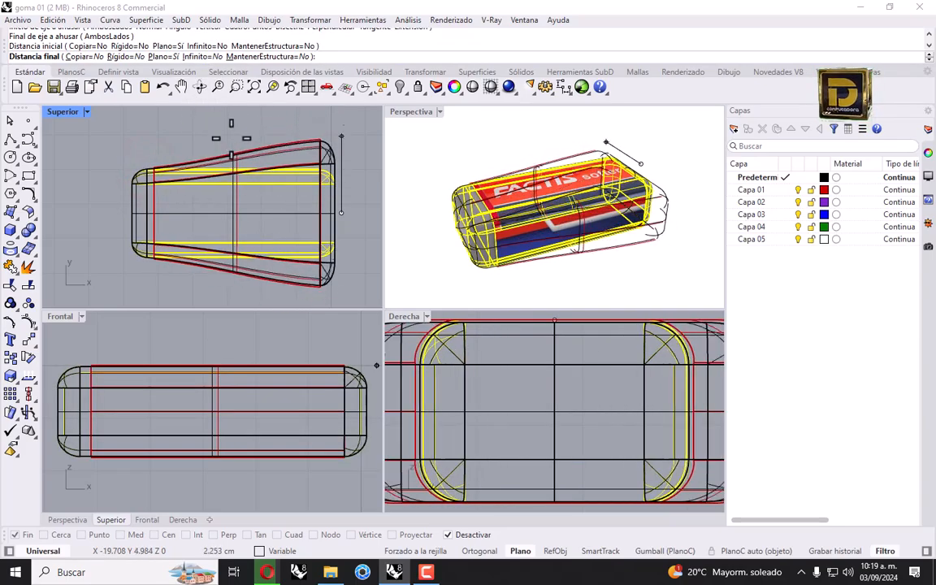
{"action": "left_click", "coordinate": [167, 57]}
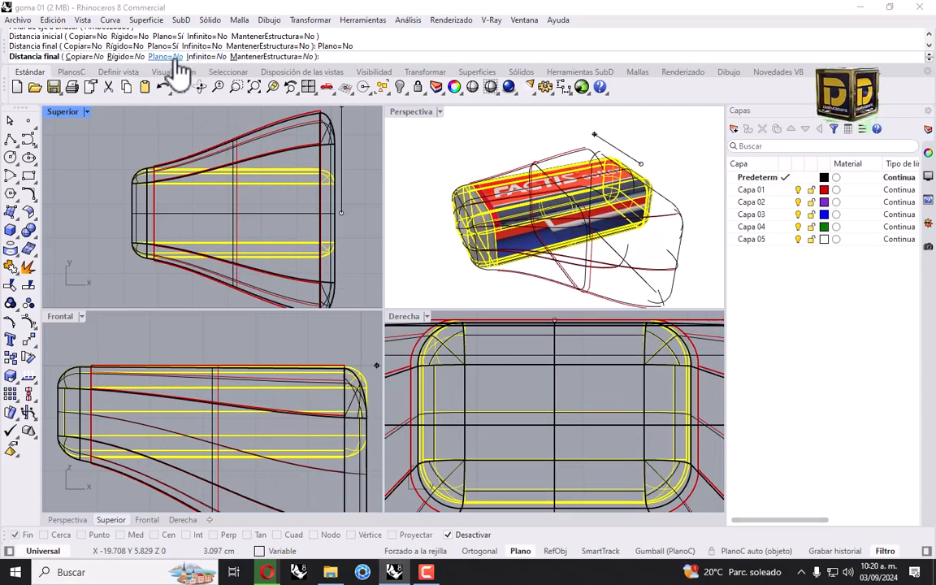
{"action": "left_click", "coordinate": [173, 58]}
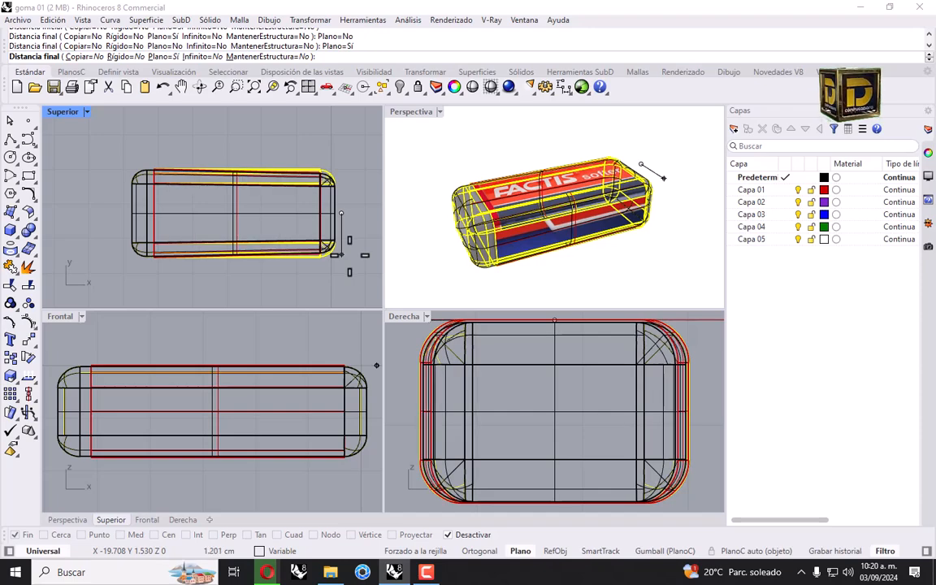
{"action": "left_click", "coordinate": [346, 236]}
{"action": "right_click_drag", "start_coordinate": [455, 203], "coordinate": [683, 205]}
{"action": "key", "text": "ctrl+z"}
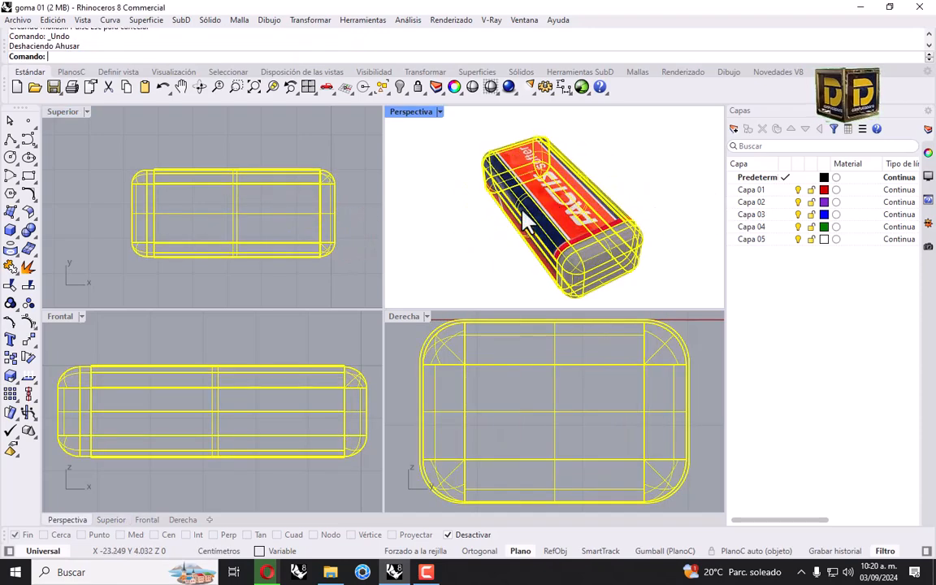
Taper the eraser along its length in the Superior view with Copiar set to Sí, narrowing the copy toward one end
{"action": "double_click", "coordinate": [69, 111]}
{"action": "double_click", "coordinate": [70, 111]}
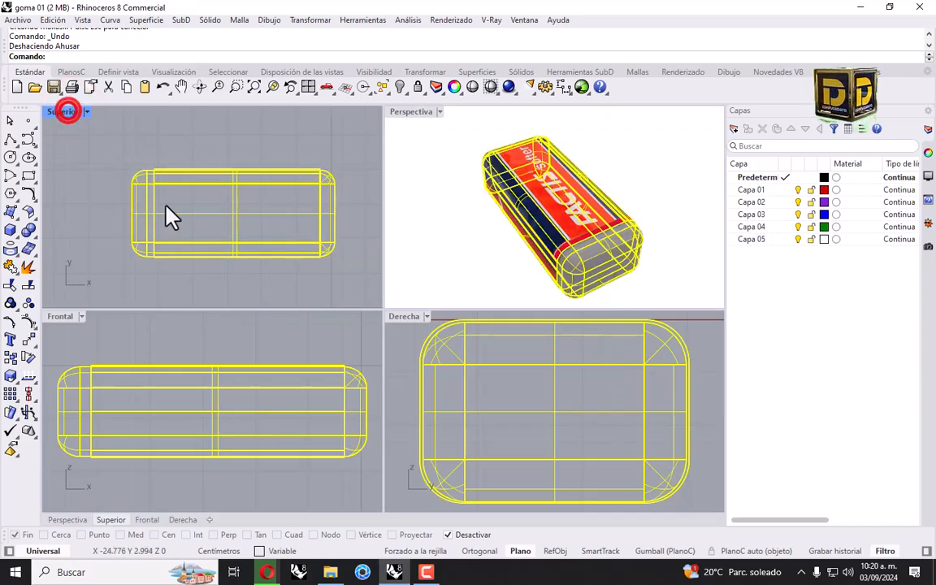
{"action": "right_click", "coordinate": [166, 204]}
{"action": "left_click", "coordinate": [122, 213]}
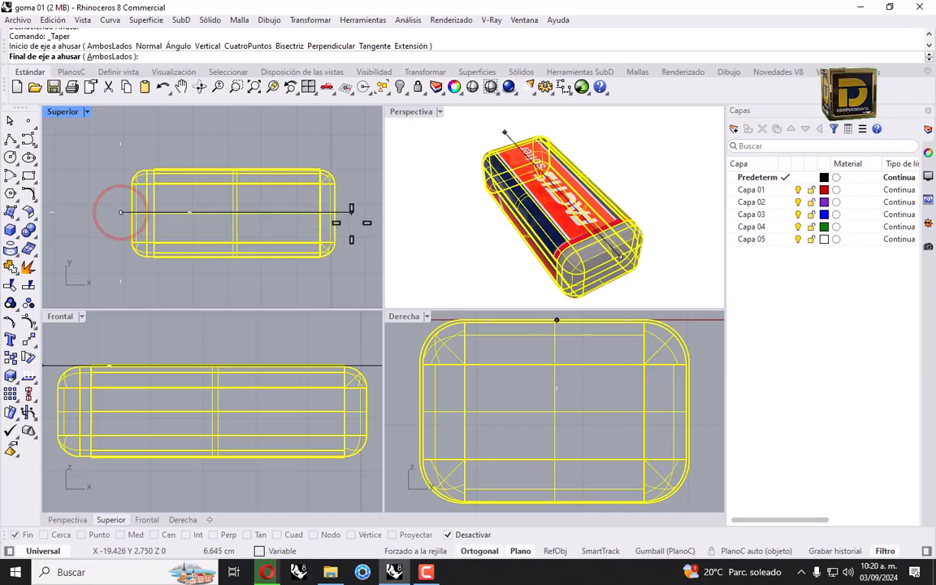
{"action": "left_click", "coordinate": [349, 222]}
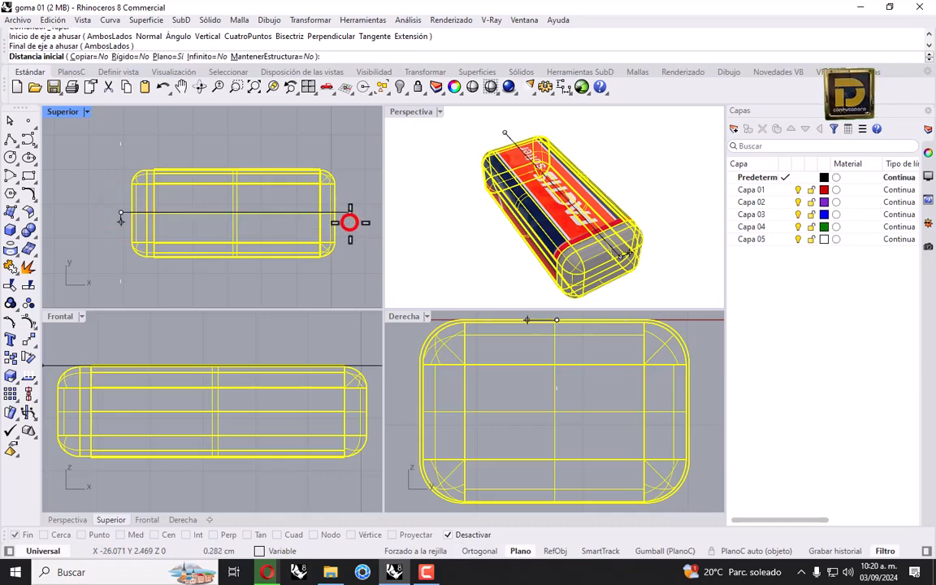
{"action": "left_click", "coordinate": [90, 57]}
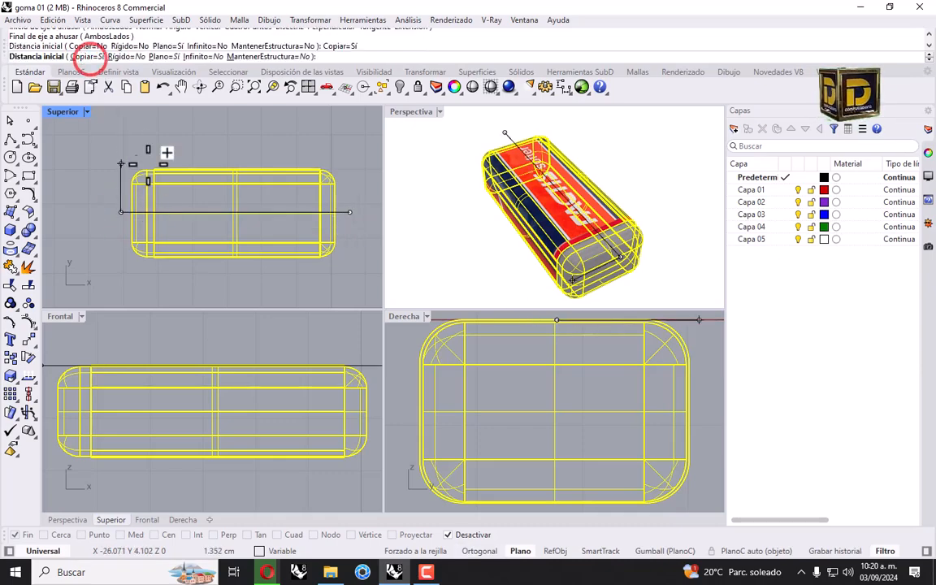
{"action": "left_click", "coordinate": [148, 149]}
{"action": "left_click", "coordinate": [345, 167]}
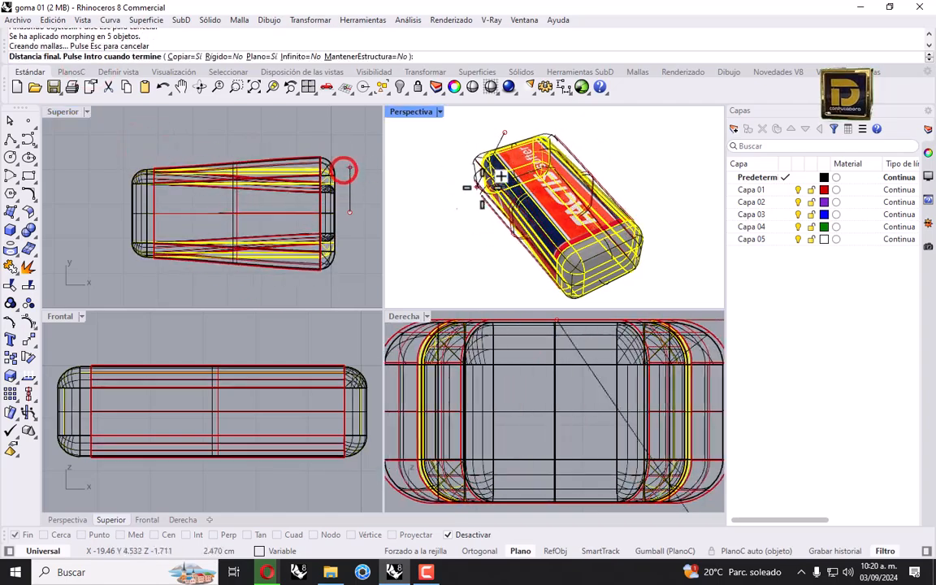
{"action": "key", "text": "Return"}
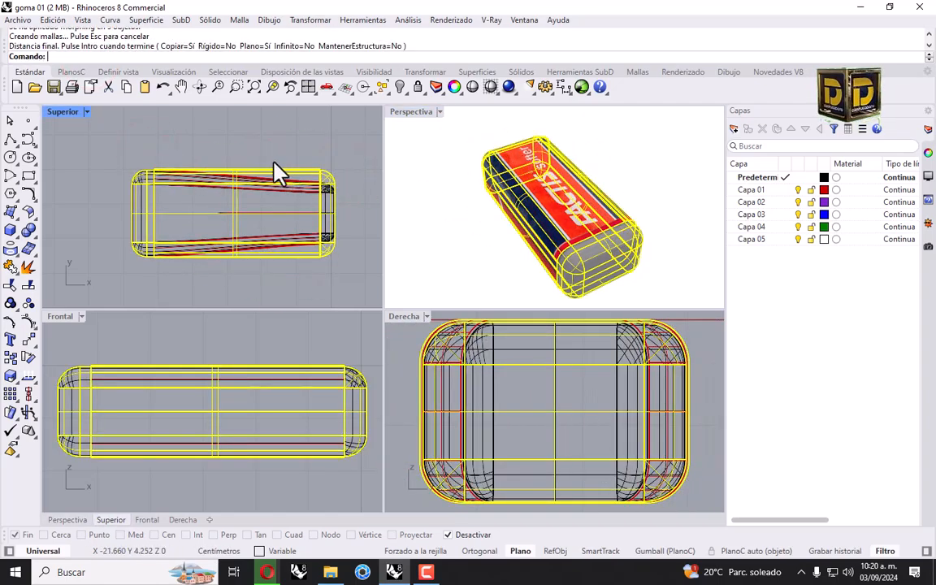
Move the original eraser clear of the tapered copy to compare them, and undo both the move and the taper
{"action": "scroll", "coordinate": [218, 203], "scroll_direction": "down", "scroll_amount": 10}
{"action": "mouse_move", "coordinate": [228, 192]}
{"action": "left_mouse_down"}
{"action": "mouse_move", "coordinate": [218, 157]}
{"action": "mouse_move", "coordinate": [233, 144]}
{"action": "left_mouse_up"}
{"action": "scroll", "coordinate": [612, 181], "scroll_direction": "down", "scroll_amount": 8}
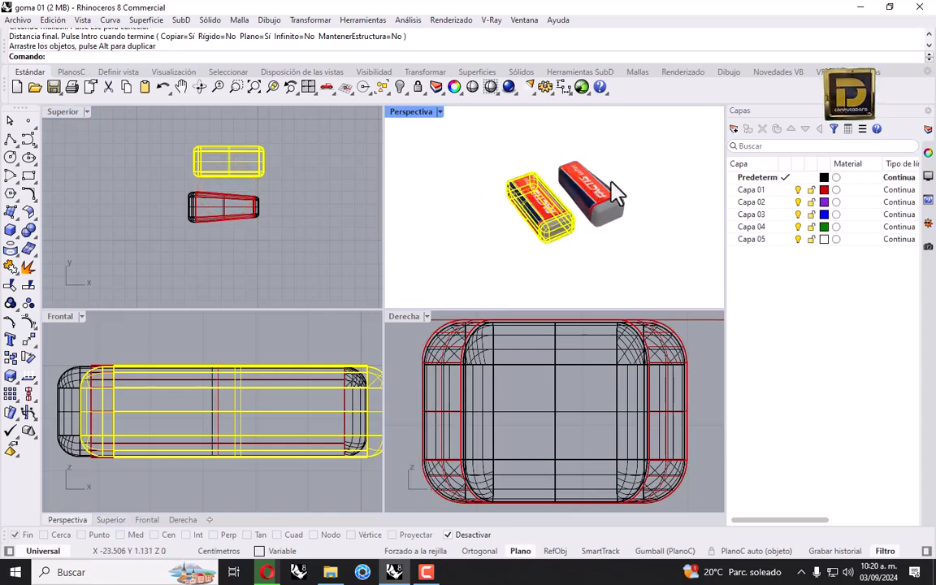
{"action": "left_click", "coordinate": [508, 144]}
{"action": "scroll", "coordinate": [565, 182], "scroll_direction": "up", "scroll_amount": 8}
{"action": "mouse_move", "coordinate": [569, 188]}
{"action": "right_mouse_down"}
{"action": "mouse_move", "coordinate": [673, 230]}
{"action": "mouse_move", "coordinate": [483, 195]}
{"action": "mouse_move", "coordinate": [591, 203]}
{"action": "mouse_move", "coordinate": [690, 156]}
{"action": "mouse_move", "coordinate": [446, 157]}
{"action": "mouse_move", "coordinate": [425, 177]}
{"action": "right_mouse_up"}
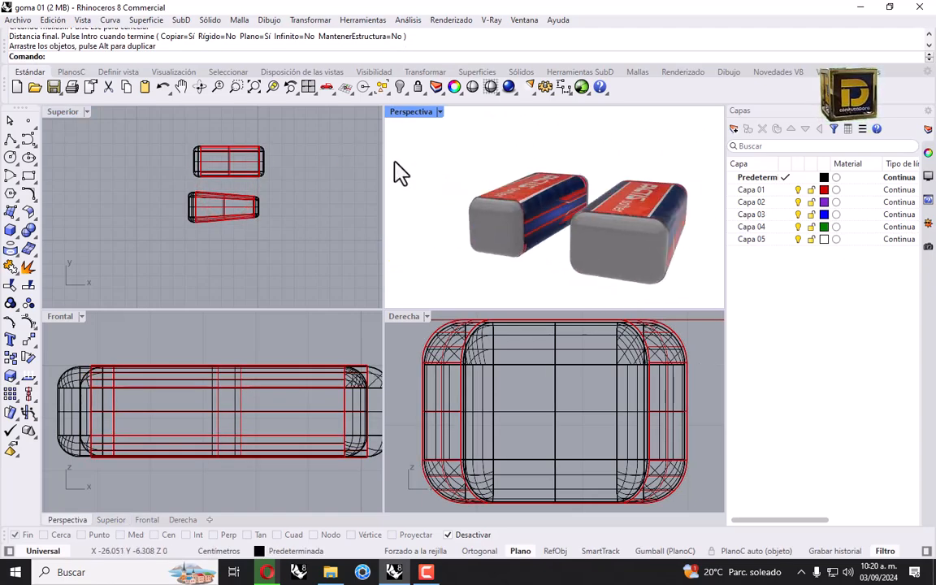
{"action": "key", "text": "ctrl+z"}
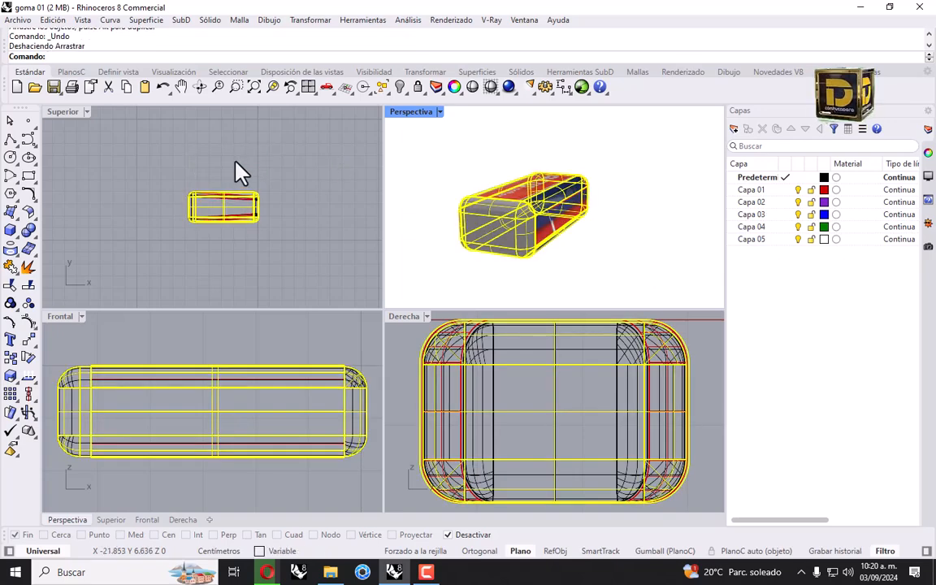
{"action": "key", "text": "ctrl+z"}
Define a Taper with AmbosLados, centring its lengthwise axis just outside one end of the eraser, and pick the start distance
{"action": "right_click_drag", "start_coordinate": [266, 186], "coordinate": [234, 182]}
{"action": "scroll", "coordinate": [204, 184], "scroll_direction": "up", "scroll_amount": 6}
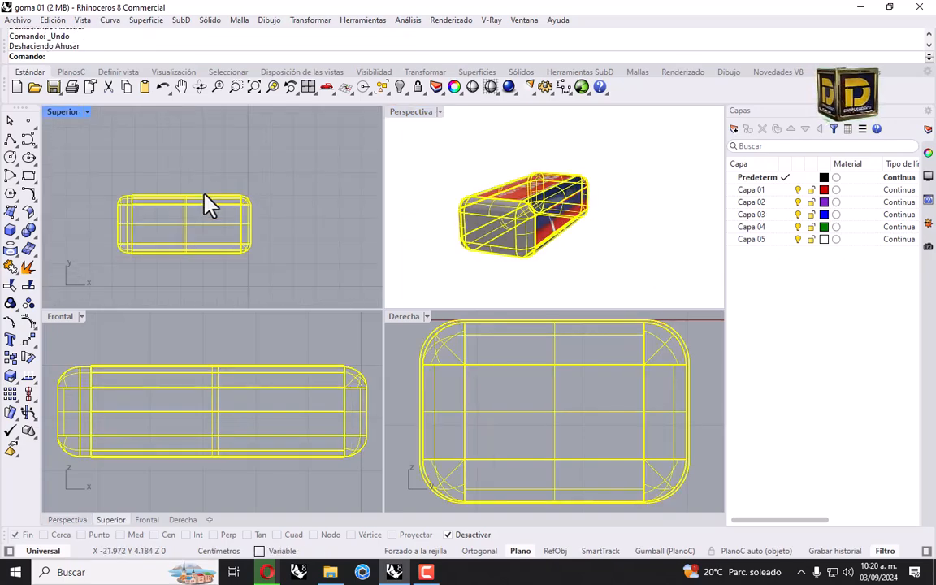
{"action": "right_click", "coordinate": [219, 198]}
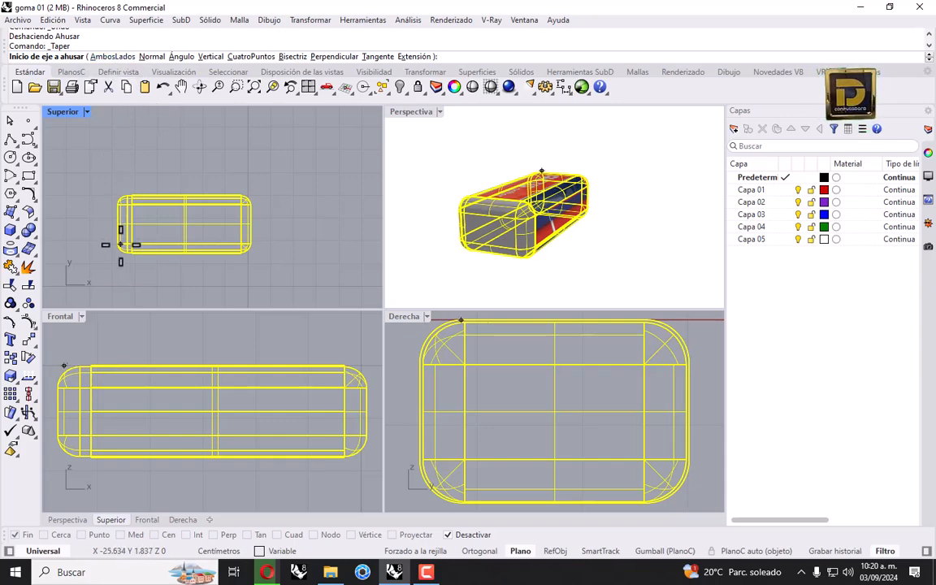
{"action": "left_click", "coordinate": [114, 56]}
{"action": "left_click", "coordinate": [109, 222]}
{"action": "left_click", "coordinate": [268, 223]}
{"action": "scroll", "coordinate": [260, 207], "scroll_direction": "down", "scroll_amount": 4}
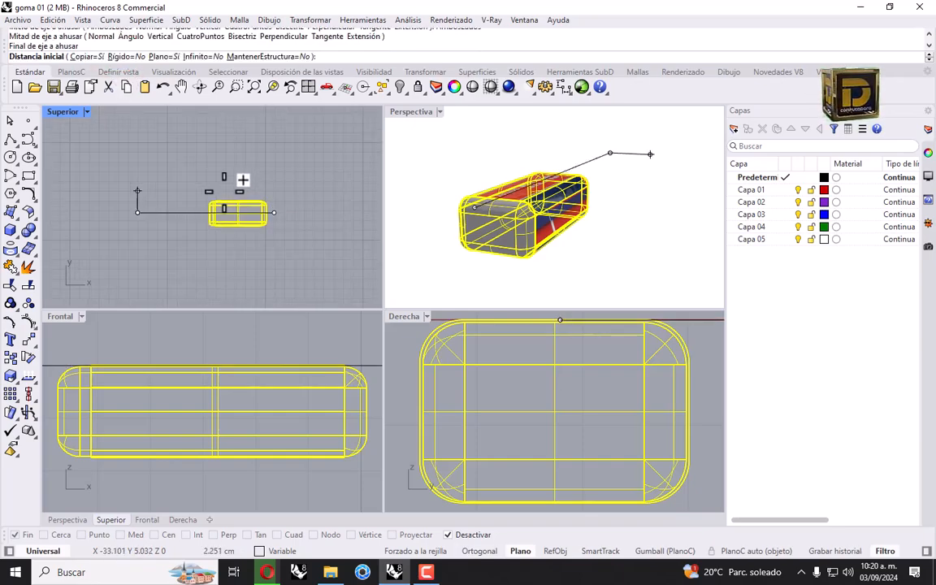
{"action": "left_click", "coordinate": [233, 195]}
Set Copiar to No, finish the two-sided taper with a large end distance, and undo it
{"action": "scroll", "coordinate": [268, 172], "scroll_direction": "up", "scroll_amount": 4}
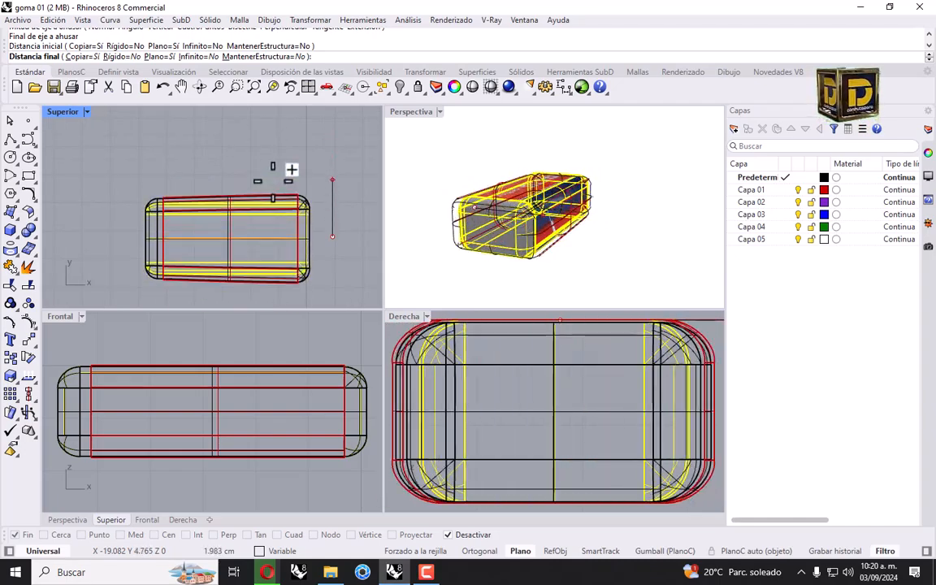
{"action": "scroll", "coordinate": [375, 209], "scroll_direction": "up", "scroll_amount": 3}
{"action": "scroll", "coordinate": [254, 185], "scroll_direction": "down", "scroll_amount": 4}
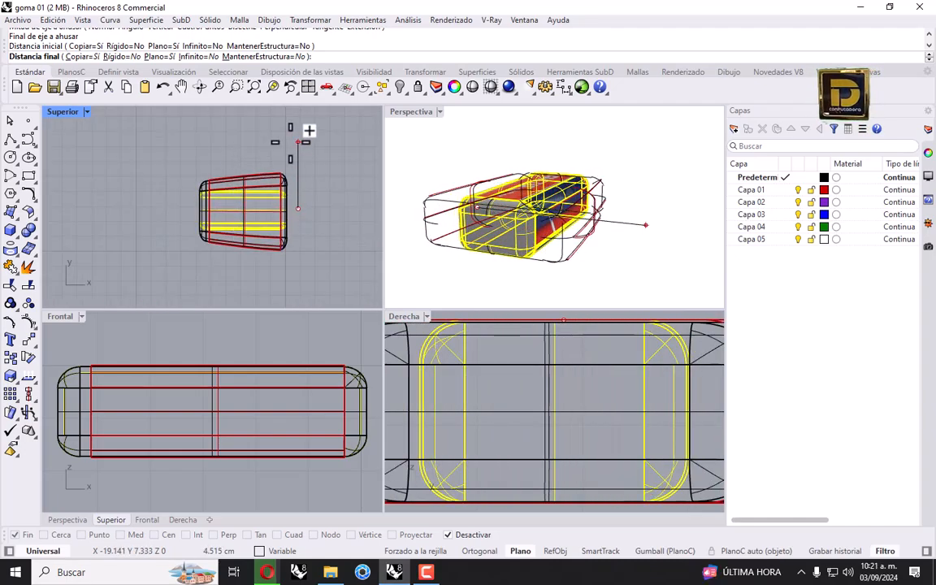
{"action": "left_click", "coordinate": [75, 56]}
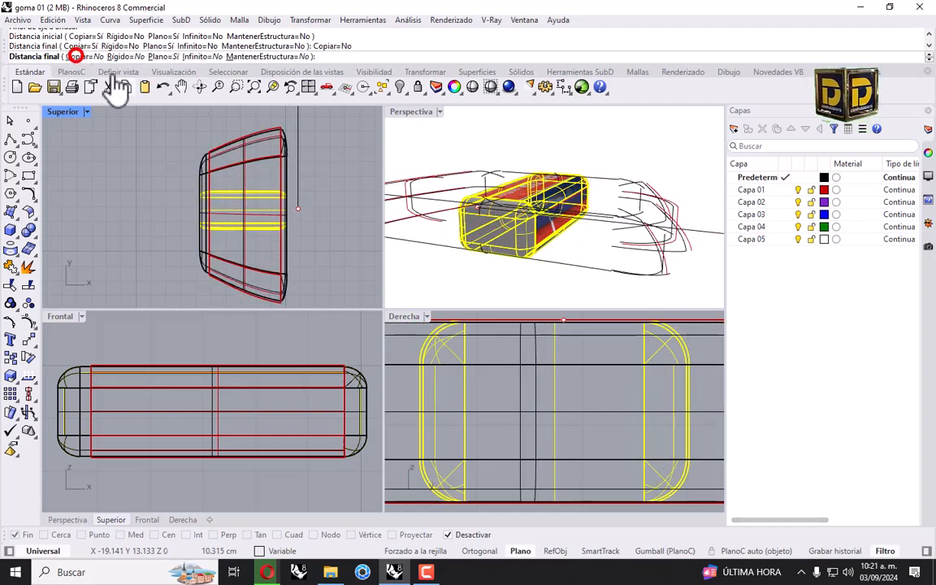
{"action": "left_click", "coordinate": [286, 139]}
{"action": "right_click_drag", "start_coordinate": [457, 175], "coordinate": [388, 172]}
{"action": "key", "text": "ctrl+z"}
Try another AmbosLados taper without copying, widening the eraser toward the far end of its axis, and undo it
{"action": "right_click", "coordinate": [209, 235]}
{"action": "left_click", "coordinate": [310, 220]}
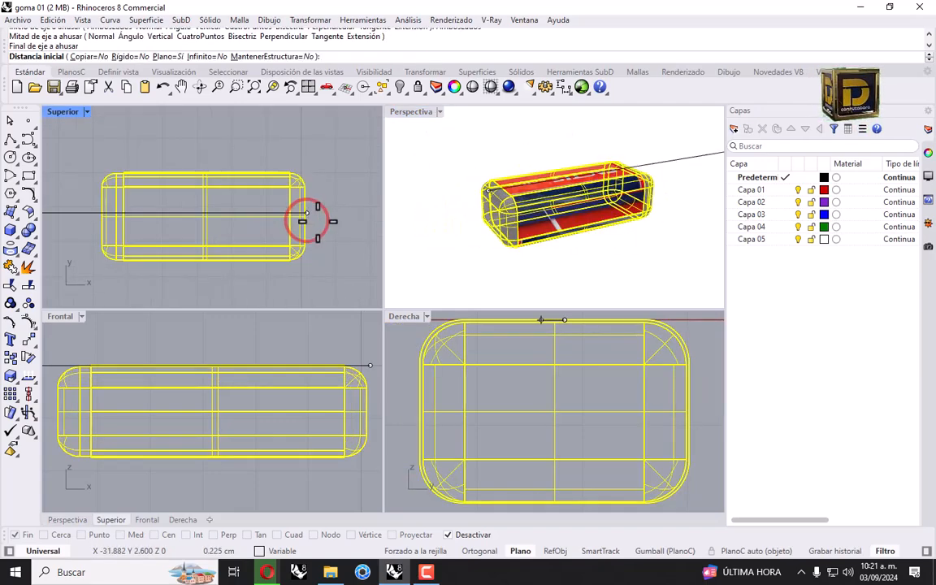
{"action": "scroll", "coordinate": [320, 222], "scroll_direction": "down", "scroll_amount": 10}
{"action": "scroll", "coordinate": [259, 203], "scroll_direction": "up", "scroll_amount": 4}
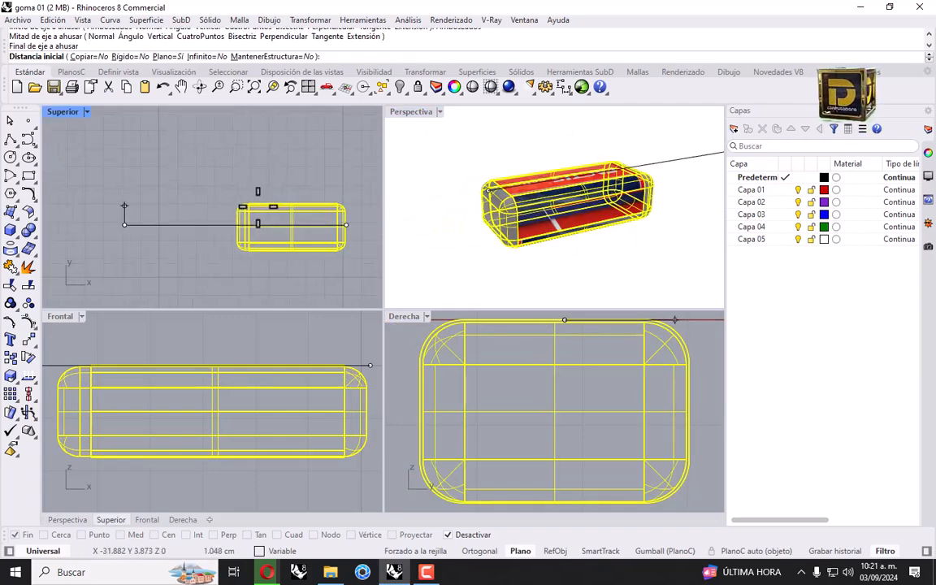
{"action": "left_click", "coordinate": [199, 203]}
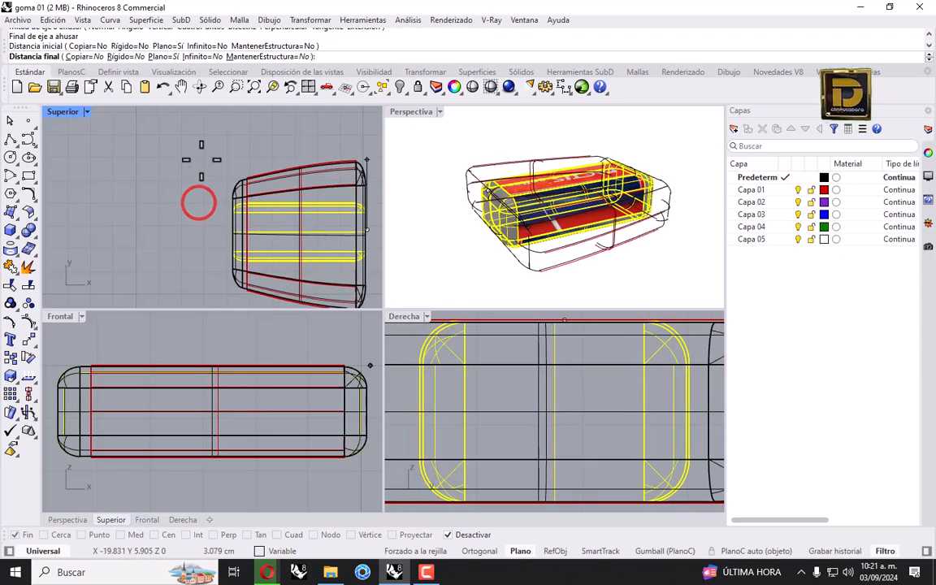
{"action": "right_click_drag", "start_coordinate": [229, 188], "coordinate": [182, 190]}
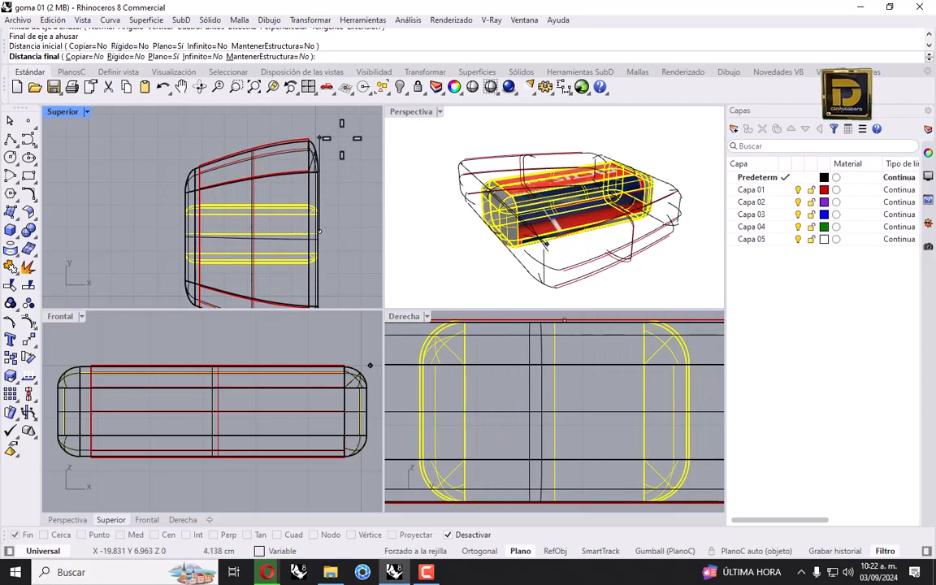
{"action": "left_click", "coordinate": [345, 164]}
{"action": "mouse_move", "coordinate": [453, 197]}
{"action": "right_mouse_down"}
{"action": "mouse_move", "coordinate": [648, 246]}
{"action": "mouse_move", "coordinate": [652, 258]}
{"action": "right_mouse_up"}
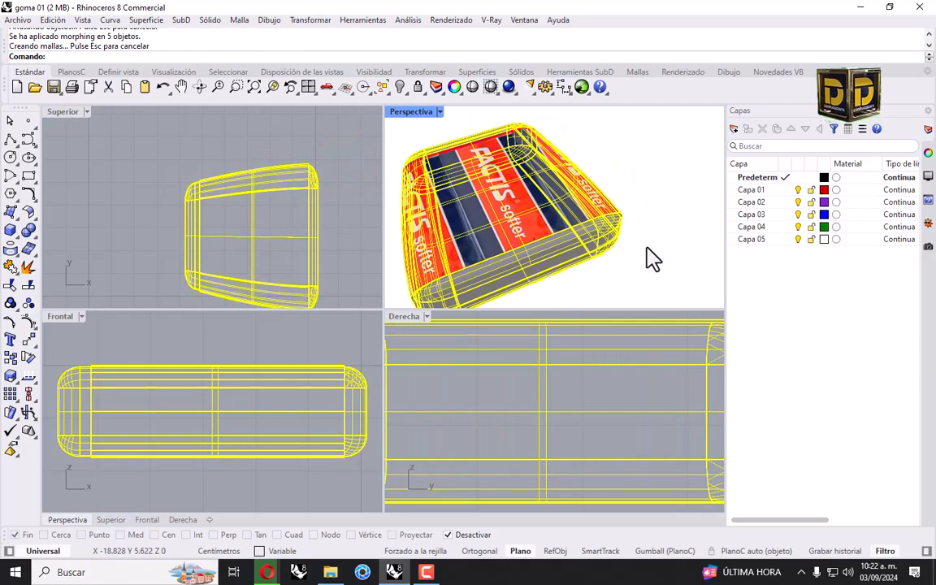
{"action": "key", "text": "ctrl+z"}
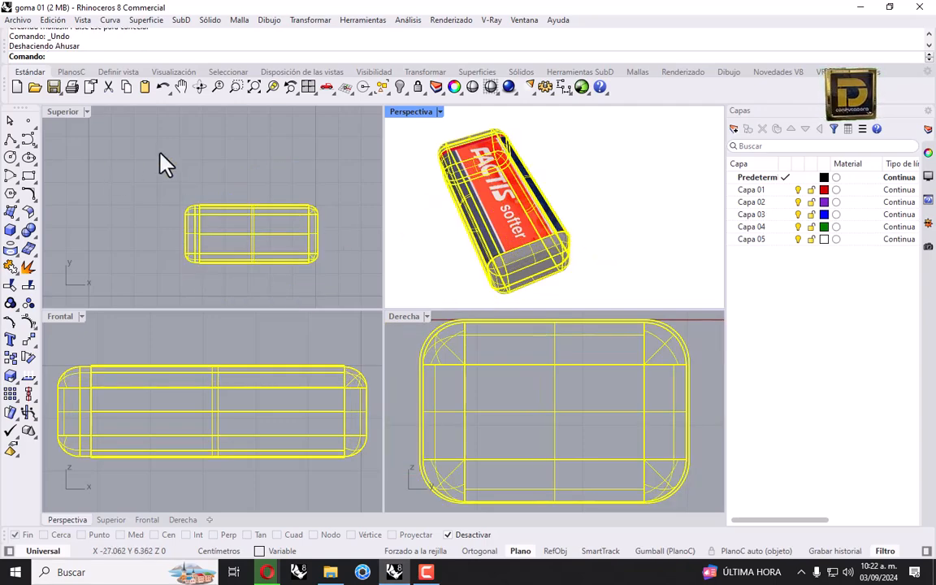
Copy the whole eraser twice in a straight line across its width to form a column of three erasers
{"action": "right_click_drag", "start_coordinate": [258, 200], "coordinate": [184, 187]}
{"action": "left_click", "coordinate": [195, 152]}
{"action": "left_click_drag", "start_coordinate": [85, 163], "coordinate": [305, 257]}
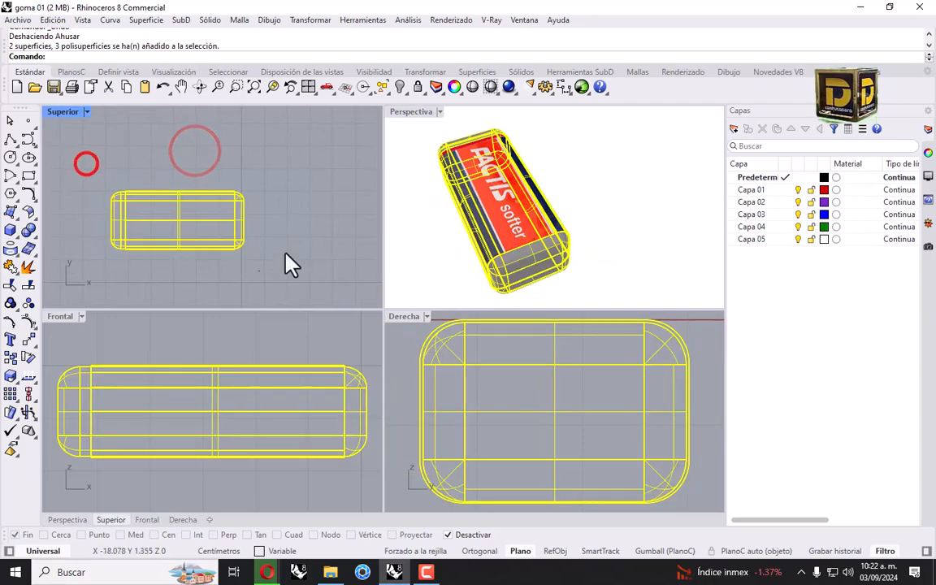
{"action": "left_click", "coordinate": [14, 356]}
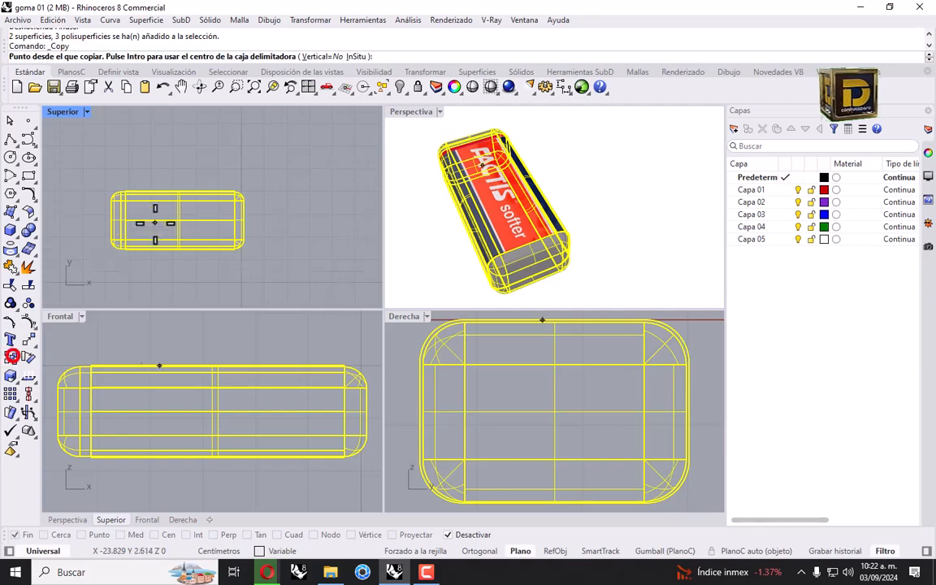
{"action": "scroll", "coordinate": [155, 225], "scroll_direction": "down", "scroll_amount": 8}
{"action": "left_click", "coordinate": [161, 224]}
{"action": "left_click", "coordinate": [171, 191], "text": "shift"}
{"action": "left_click", "coordinate": [168, 158], "text": "shift"}
{"action": "right_click", "coordinate": [167, 157]}
Copy the column of three erasers once lengthwise, placing a second column beside it with a small gap
{"action": "left_click_drag", "start_coordinate": [107, 128], "coordinate": [291, 278]}
{"action": "right_click", "coordinate": [161, 189]}
{"action": "left_click", "coordinate": [165, 188]}
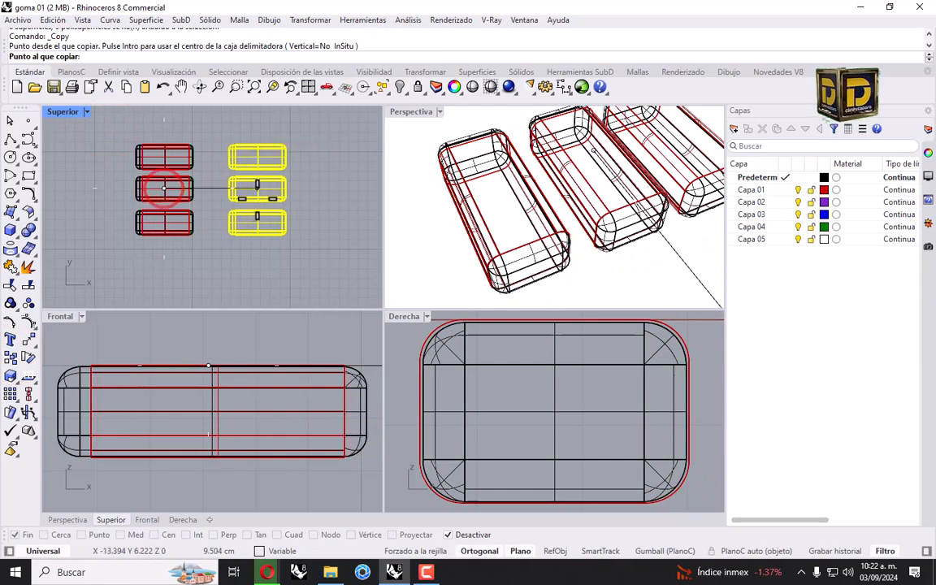
{"action": "left_click", "coordinate": [241, 197], "text": "shift"}
{"action": "right_click", "coordinate": [241, 197]}
Taper all six erasers along a lengthwise axis through the middle row, with Rígido set to Sí and a smaller end distance
{"action": "mouse_move", "coordinate": [101, 126]}
{"action": "left_mouse_down"}
{"action": "mouse_move", "coordinate": [186, 200]}
{"action": "mouse_move", "coordinate": [300, 246]}
{"action": "left_mouse_up"}
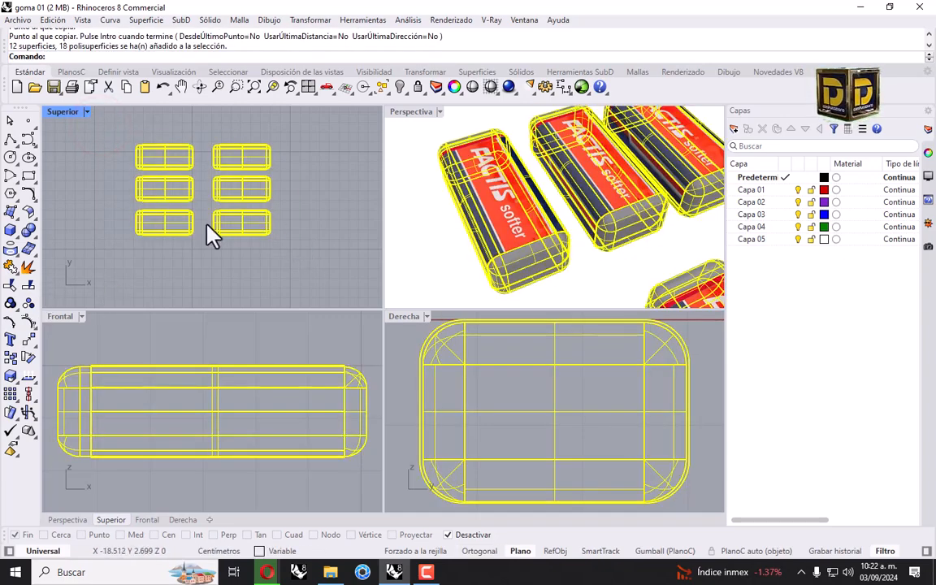
{"action": "key", "text": "Return"}
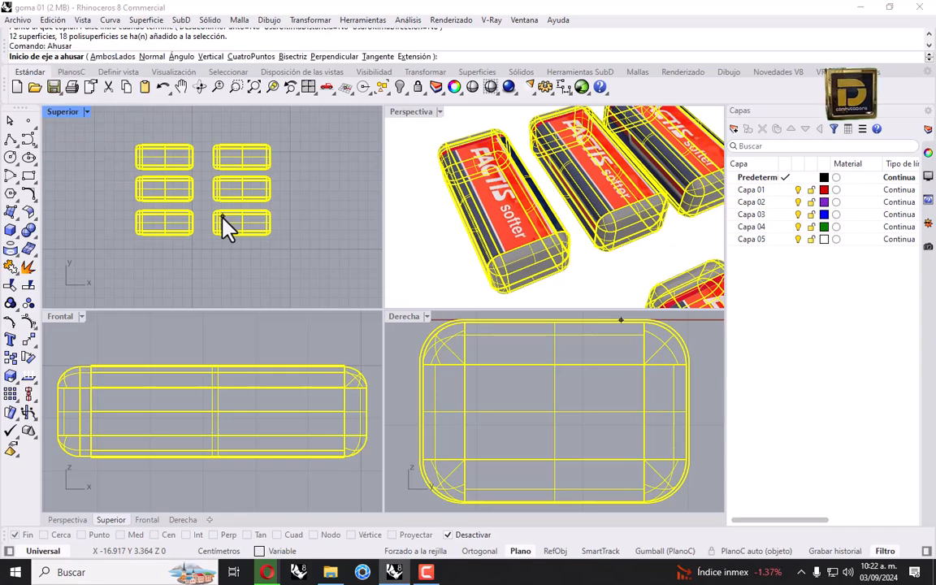
{"action": "left_click", "coordinate": [120, 191]}
{"action": "left_click", "coordinate": [284, 188]}
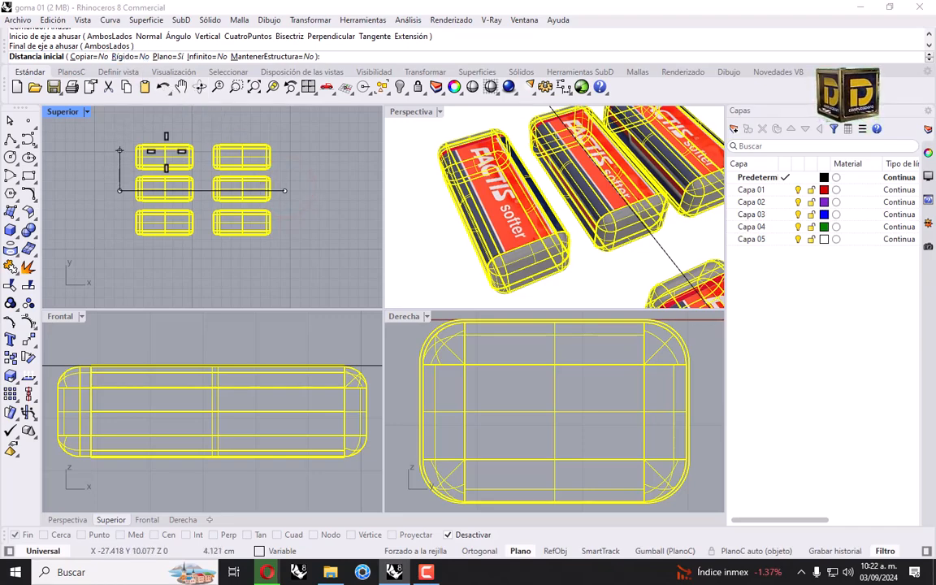
{"action": "left_click", "coordinate": [151, 128]}
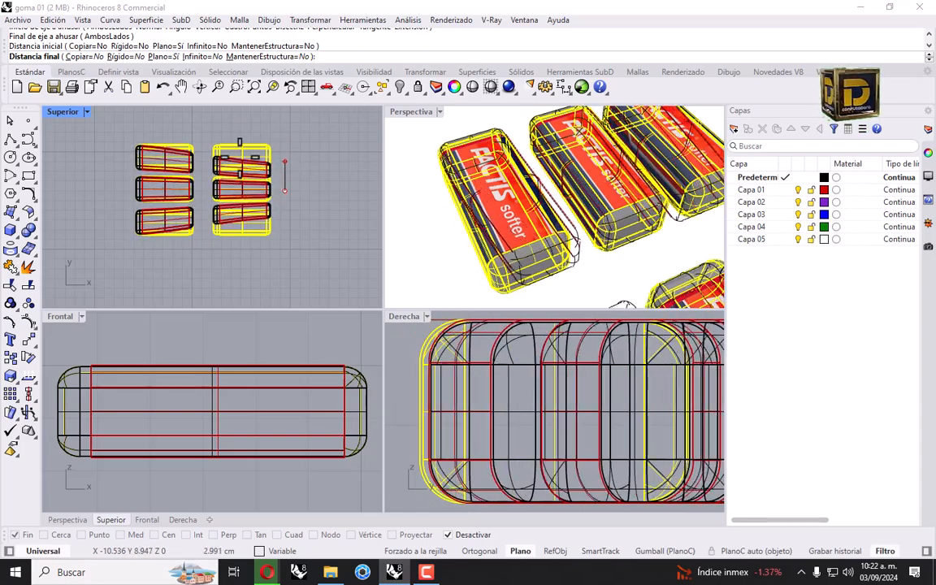
{"action": "left_click", "coordinate": [123, 56]}
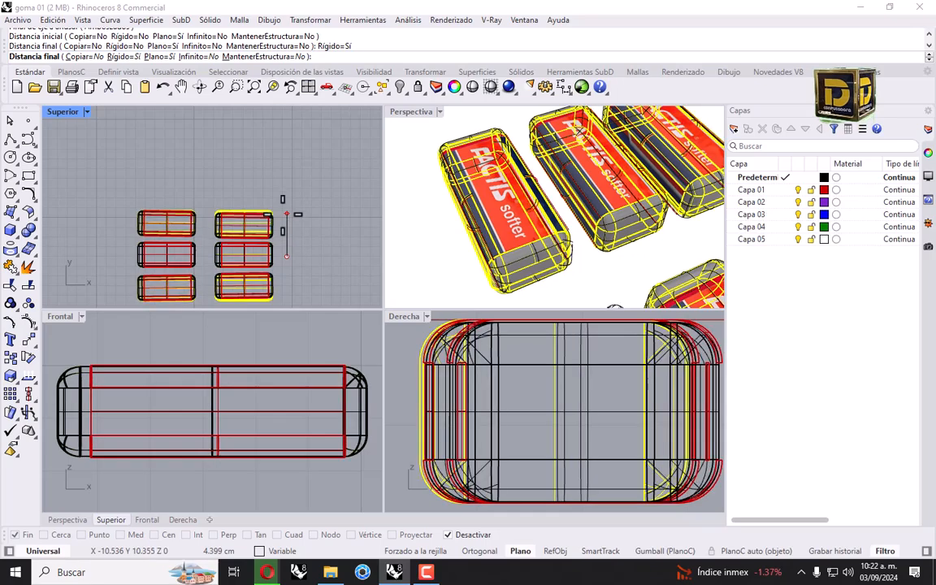
{"action": "left_click", "coordinate": [282, 230]}
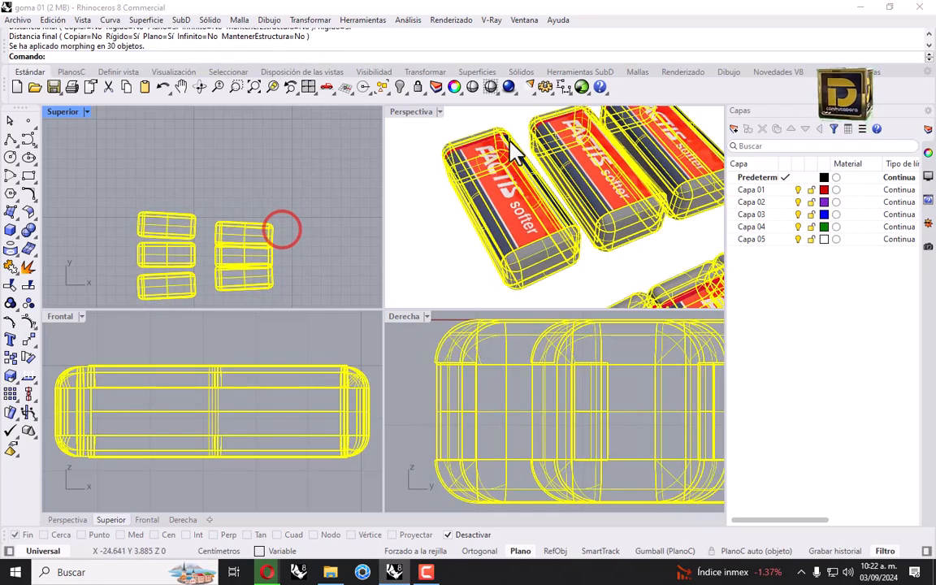
Move one eraser's body out of its wrapper to inspect the rigidly tapered group, and undo the move
{"action": "left_click", "coordinate": [423, 179]}
{"action": "scroll", "coordinate": [425, 179], "scroll_direction": "down", "scroll_amount": 7}
{"action": "right_click_drag", "start_coordinate": [425, 178], "coordinate": [569, 214]}
{"action": "scroll", "coordinate": [572, 218], "scroll_direction": "up", "scroll_amount": 10}
{"action": "left_click", "coordinate": [574, 168]}
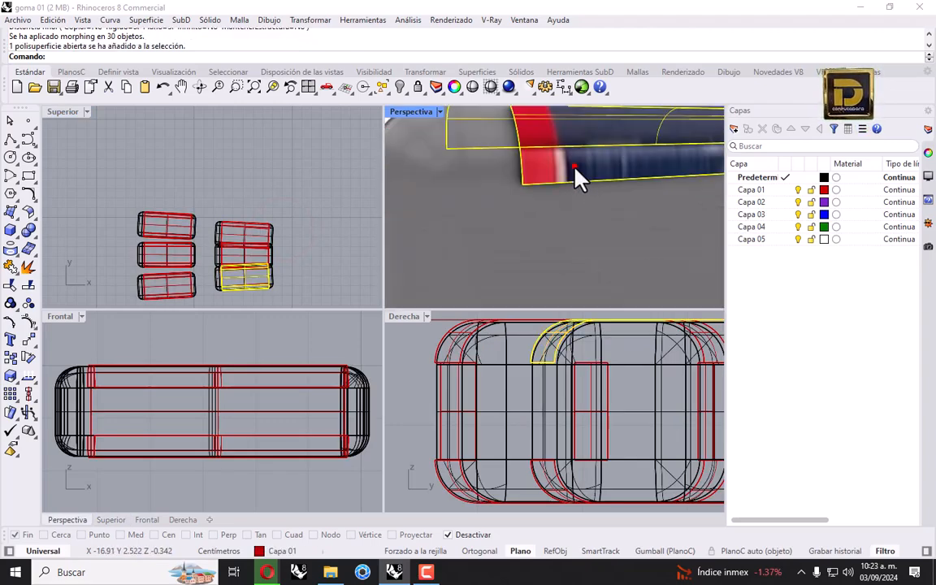
{"action": "scroll", "coordinate": [524, 204], "scroll_direction": "down", "scroll_amount": 5}
{"action": "left_click_drag", "start_coordinate": [504, 240], "coordinate": [545, 220]}
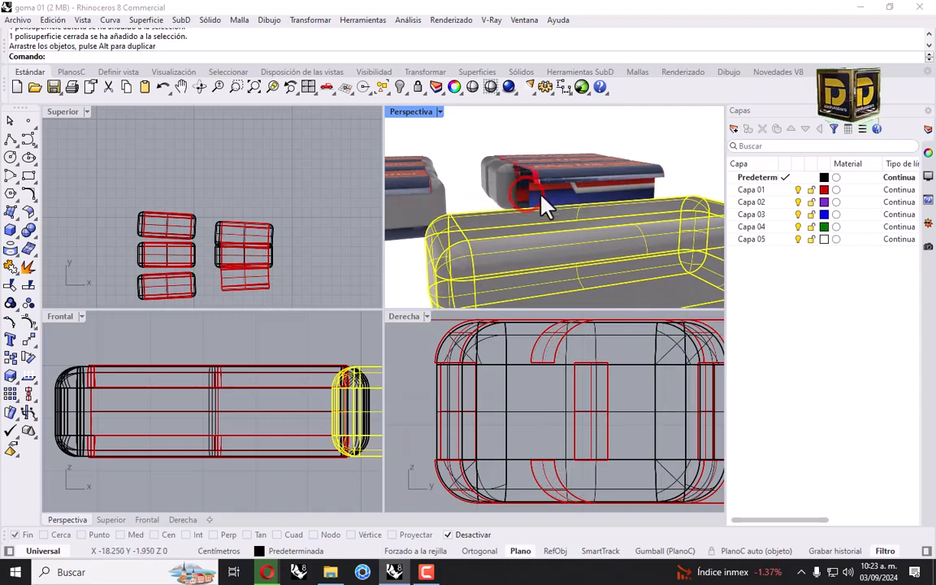
{"action": "left_click", "coordinate": [336, 186]}
{"action": "right_click_drag", "start_coordinate": [258, 261], "coordinate": [267, 225]}
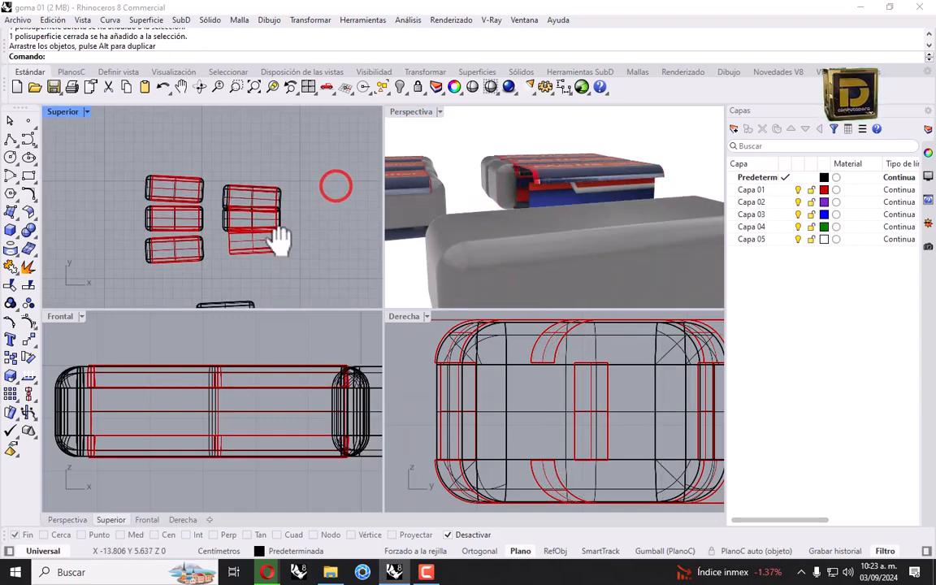
{"action": "key", "text": "ctrl+z"}
{"action": "left_click", "coordinate": [326, 240]}
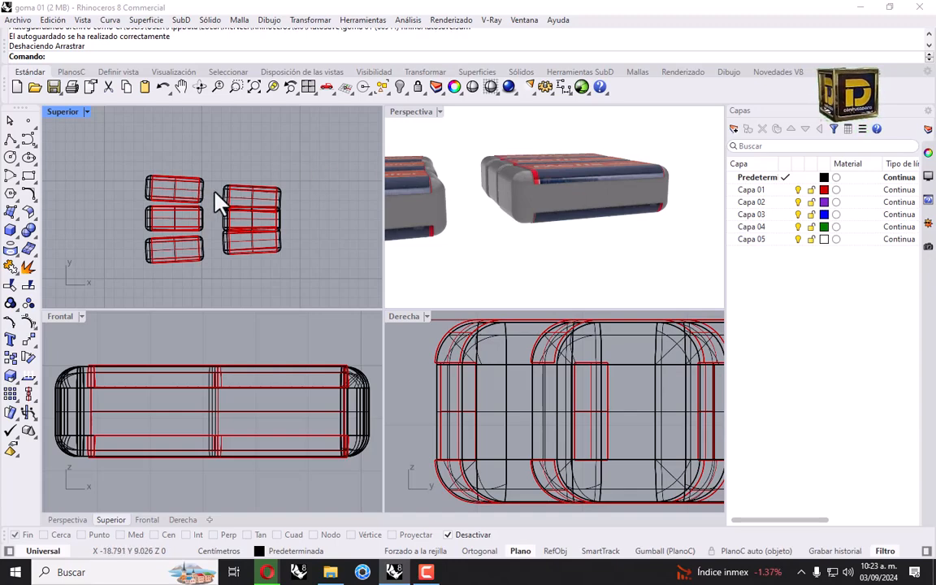
Undo the rigid taper of the six erasers
{"action": "scroll", "coordinate": [260, 178], "scroll_direction": "down", "scroll_amount": 2}
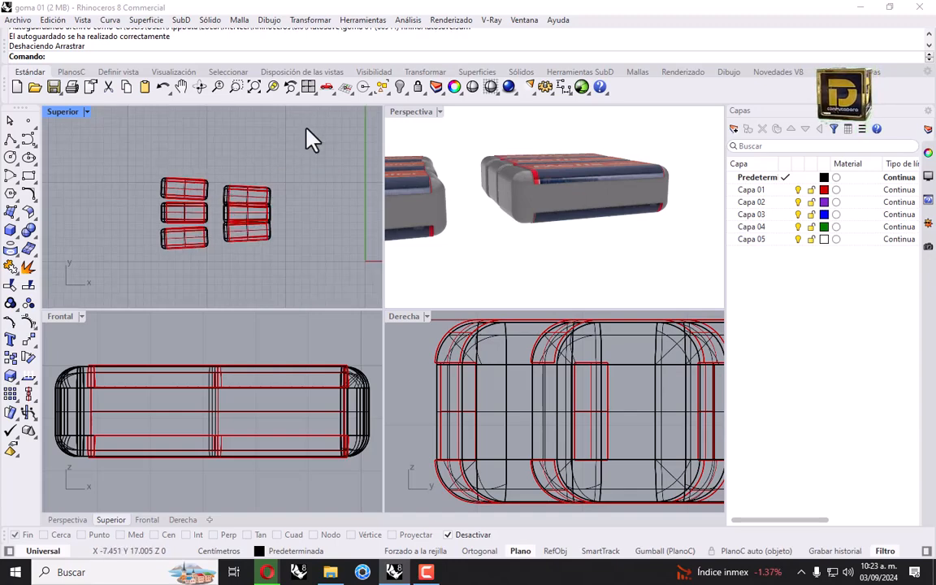
{"action": "right_click_drag", "start_coordinate": [332, 176], "coordinate": [274, 176]}
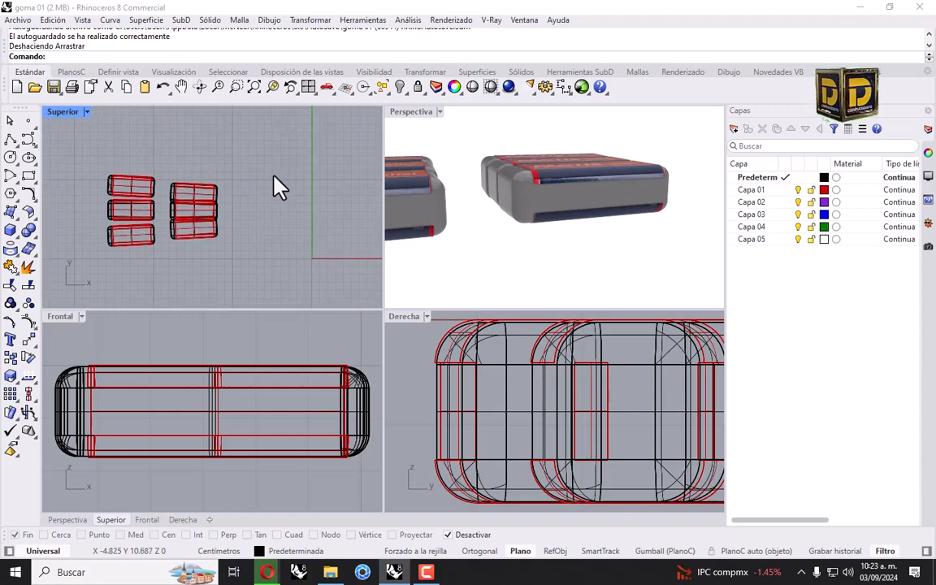
{"action": "key", "text": "ctrl+z"}
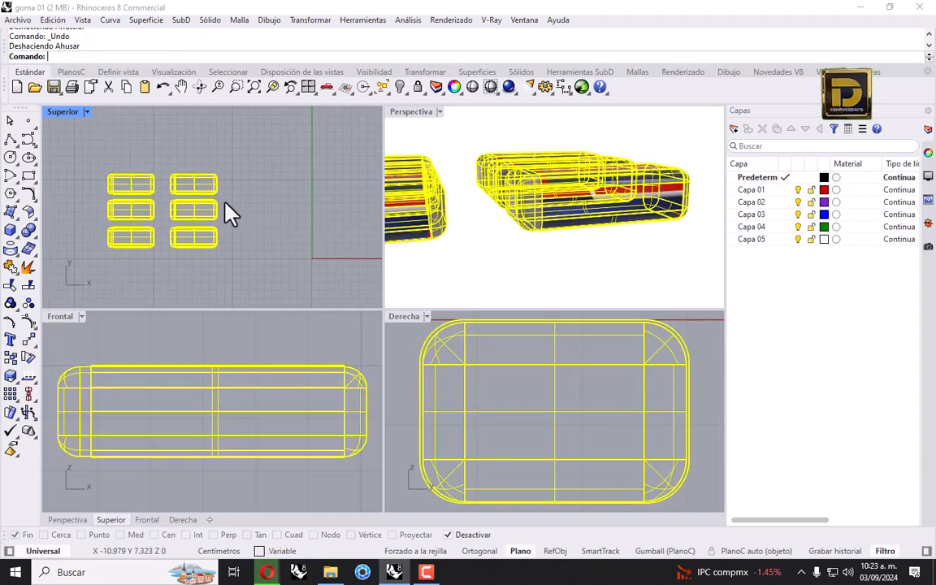
Taper all six erasers along the middle row's lengthwise axis with Rígido set to No, narrowing them toward the axis end
{"action": "left_click_drag", "start_coordinate": [75, 147], "coordinate": [309, 308]}
{"action": "key", "text": "Return"}
{"action": "scroll", "coordinate": [95, 220], "scroll_direction": "up", "scroll_amount": 3}
{"action": "left_click", "coordinate": [105, 200]}
{"action": "left_click", "coordinate": [352, 200]}
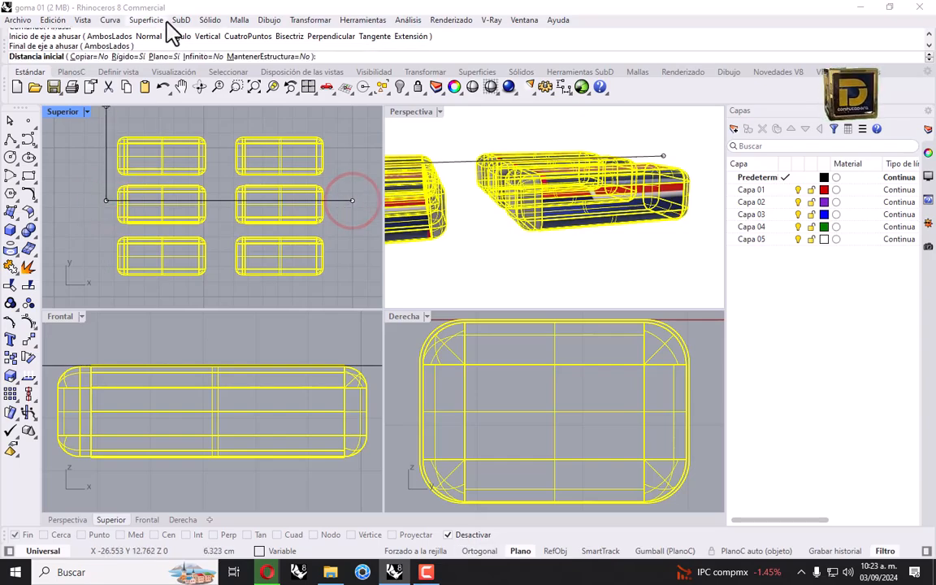
{"action": "left_click", "coordinate": [128, 56]}
{"action": "scroll", "coordinate": [115, 135], "scroll_direction": "down", "scroll_amount": 3}
{"action": "left_click", "coordinate": [114, 135]}
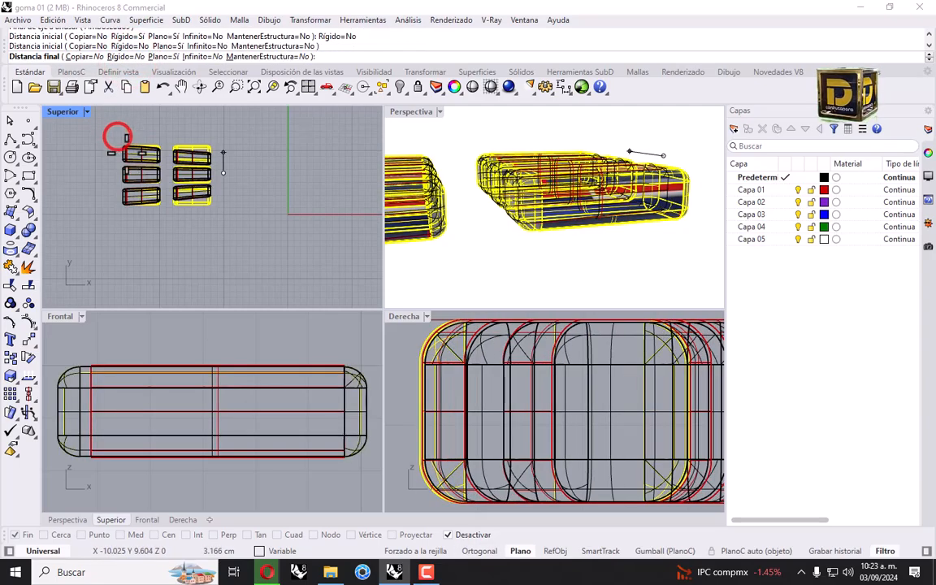
{"action": "left_click", "coordinate": [222, 162]}
Inspect the non-rigid taper of the eraser group up close and undo it
{"action": "scroll", "coordinate": [569, 161], "scroll_direction": "down", "scroll_amount": 5}
{"action": "mouse_move", "coordinate": [569, 163]}
{"action": "right_mouse_down"}
{"action": "mouse_move", "coordinate": [577, 194]}
{"action": "mouse_move", "coordinate": [556, 183]}
{"action": "mouse_move", "coordinate": [587, 220]}
{"action": "right_mouse_up"}
{"action": "left_click", "coordinate": [489, 150]}
{"action": "scroll", "coordinate": [533, 192], "scroll_direction": "up", "scroll_amount": 5}
{"action": "scroll", "coordinate": [587, 220], "scroll_direction": "up", "scroll_amount": 3}
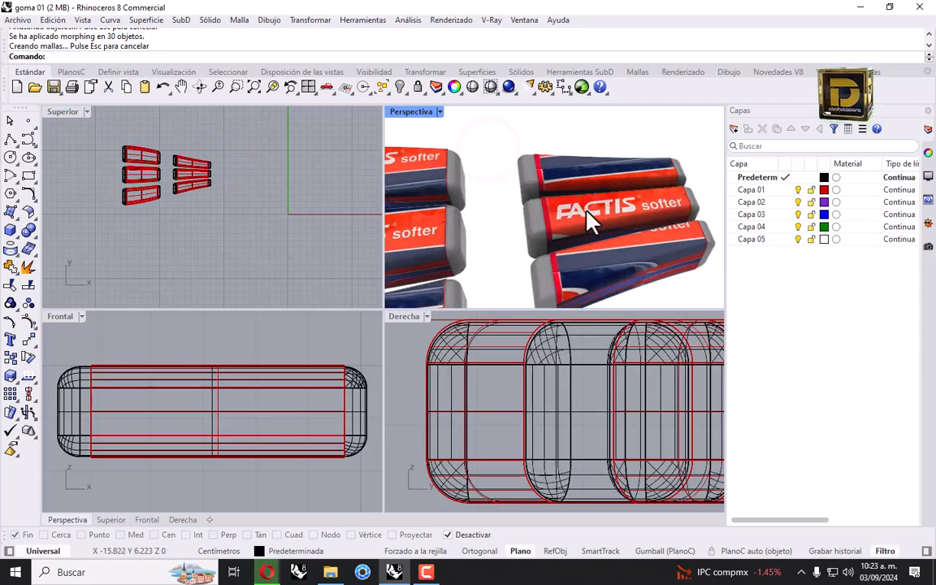
{"action": "key", "text": "ctrl+z"}
Taper the six erasers along the middle row's axis with Plano set to No and a smaller end distance
{"action": "right_click", "coordinate": [125, 157]}
{"action": "scroll", "coordinate": [118, 176], "scroll_direction": "up", "scroll_amount": 3}
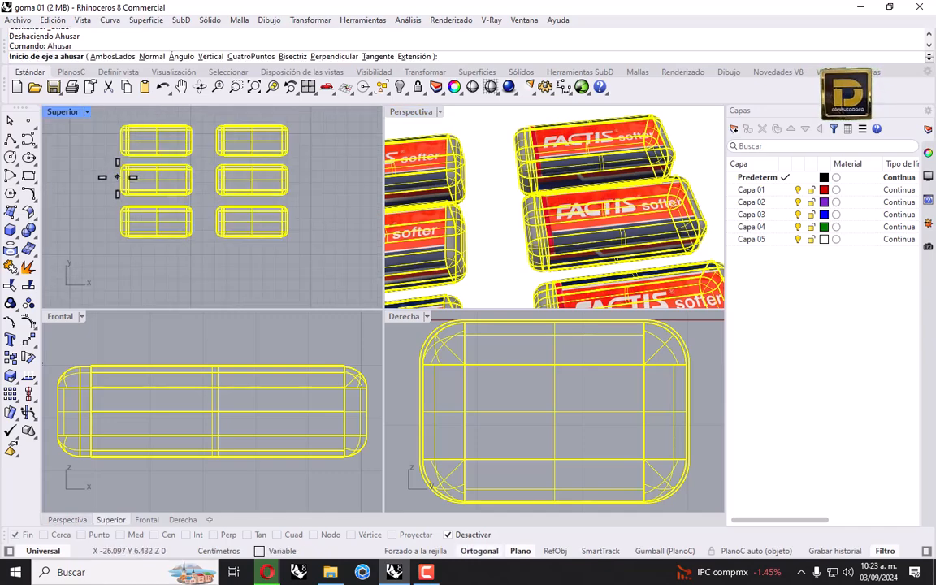
{"action": "left_click", "coordinate": [118, 176]}
{"action": "left_click", "coordinate": [292, 176]}
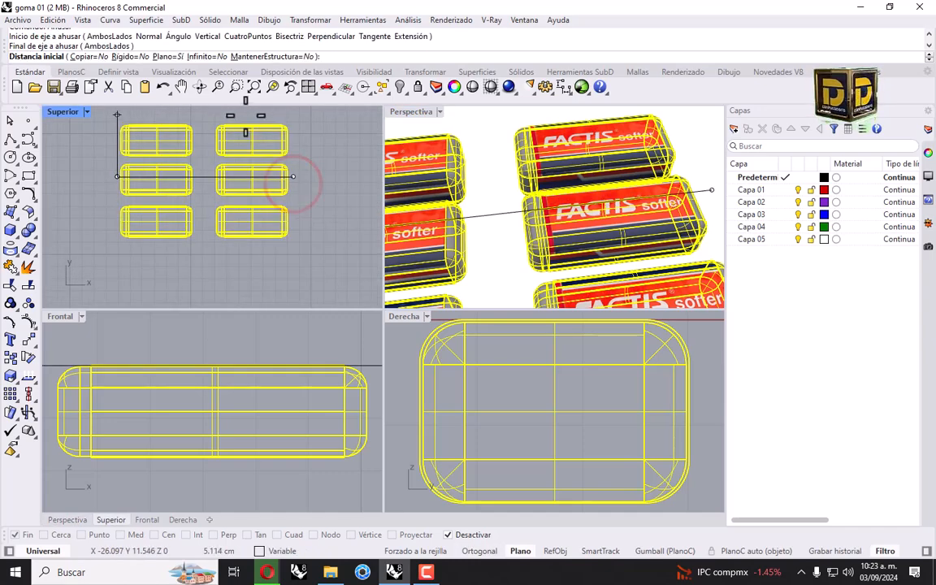
{"action": "left_click", "coordinate": [168, 55]}
{"action": "left_click", "coordinate": [238, 129]}
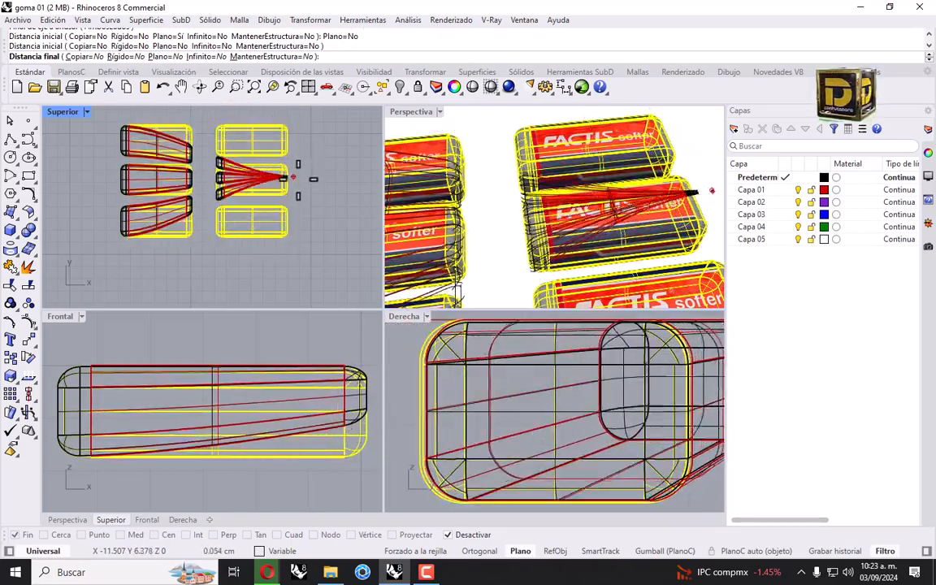
{"action": "left_click", "coordinate": [298, 157]}
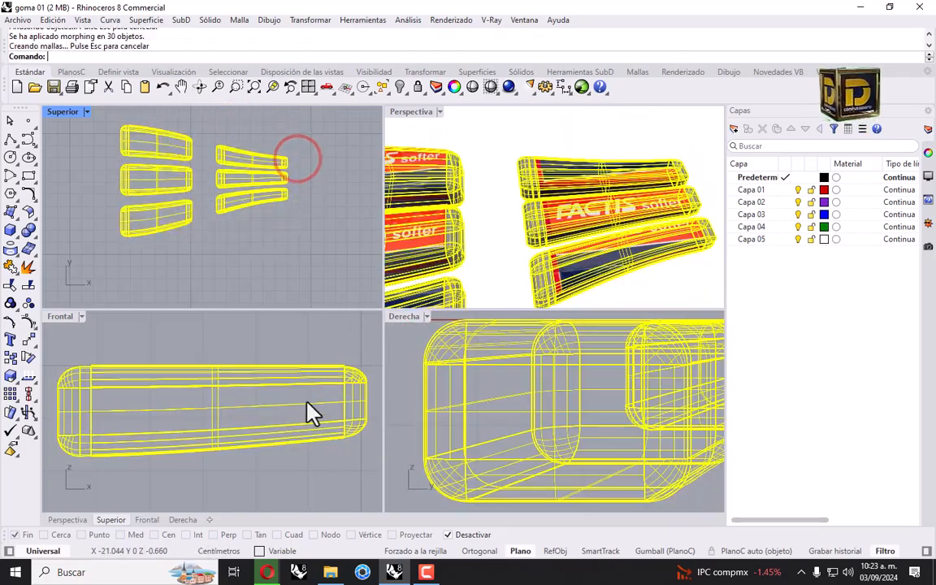
Check the non-planar taper in perspective, undo it, and deselect the erasers
{"action": "right_click_drag", "start_coordinate": [483, 246], "coordinate": [553, 173]}
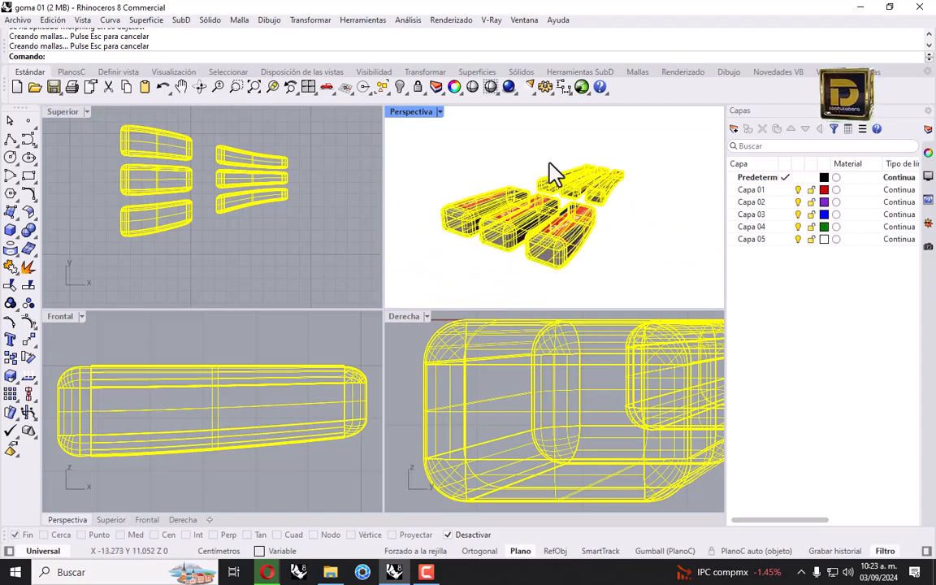
{"action": "key", "text": "ctrl+z"}
{"action": "left_click", "coordinate": [465, 139]}
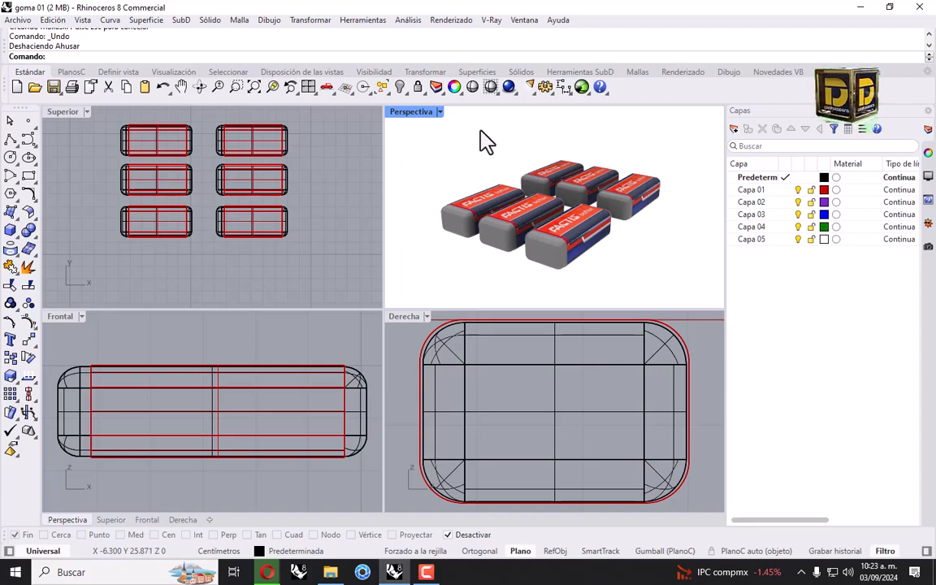
Delete the second column of erasers and the lower two of the first column, keeping only one eraser
{"action": "scroll", "coordinate": [274, 173], "scroll_direction": "up", "scroll_amount": 3}
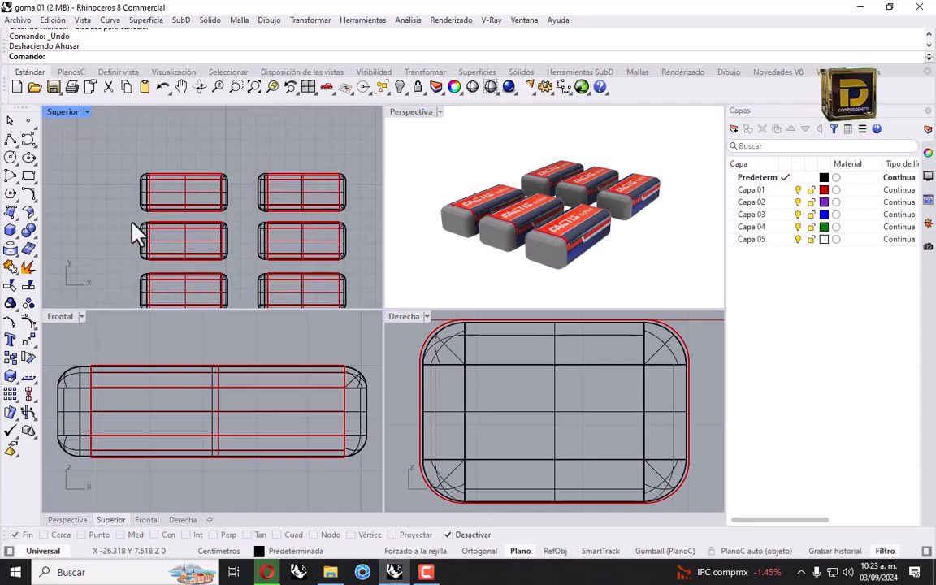
{"action": "scroll", "coordinate": [230, 184], "scroll_direction": "down", "scroll_amount": 3}
{"action": "left_click_drag", "start_coordinate": [281, 163], "coordinate": [238, 307]}
{"action": "key", "text": "Delete"}
{"action": "left_click_drag", "start_coordinate": [231, 216], "coordinate": [41, 297]}
{"action": "key", "text": "Delete"}
Taper only the remaining eraser's body, without its wrapper, along its full lengthwise axis with Plano set to No and a smaller end distance
{"action": "right_click_drag", "start_coordinate": [438, 243], "coordinate": [630, 225]}
{"action": "left_click", "coordinate": [573, 220]}
{"action": "scroll", "coordinate": [567, 213], "scroll_direction": "up", "scroll_amount": 6}
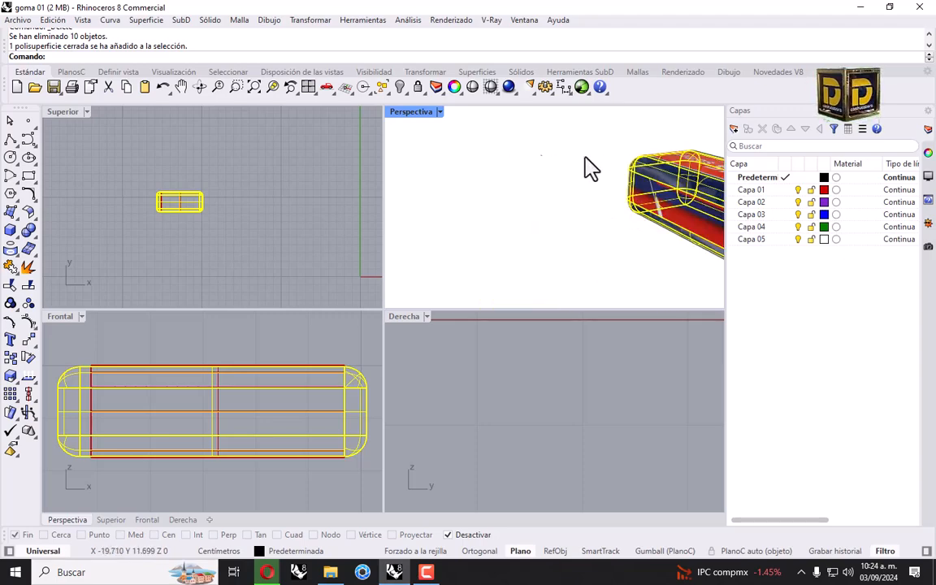
{"action": "right_click", "coordinate": [255, 86]}
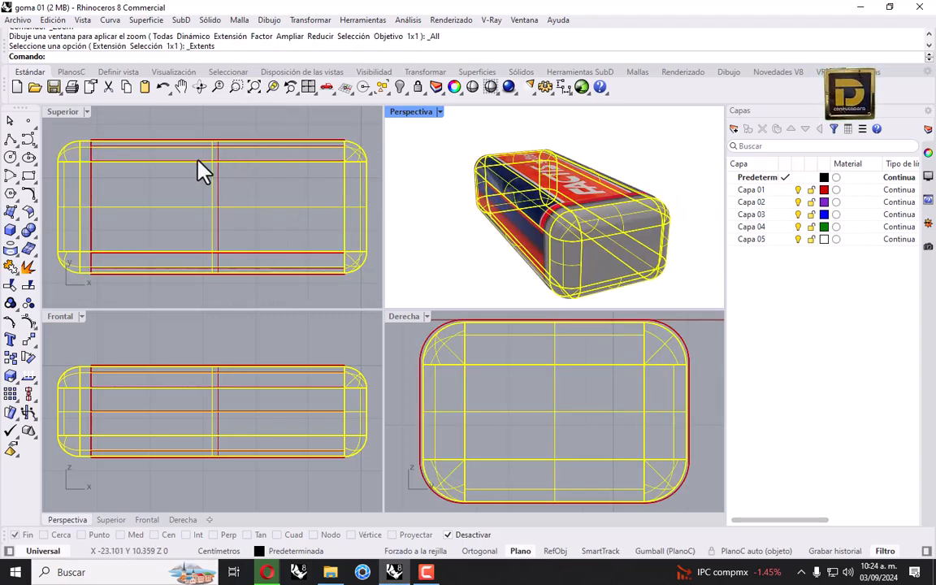
{"action": "left_click", "coordinate": [29, 335]}
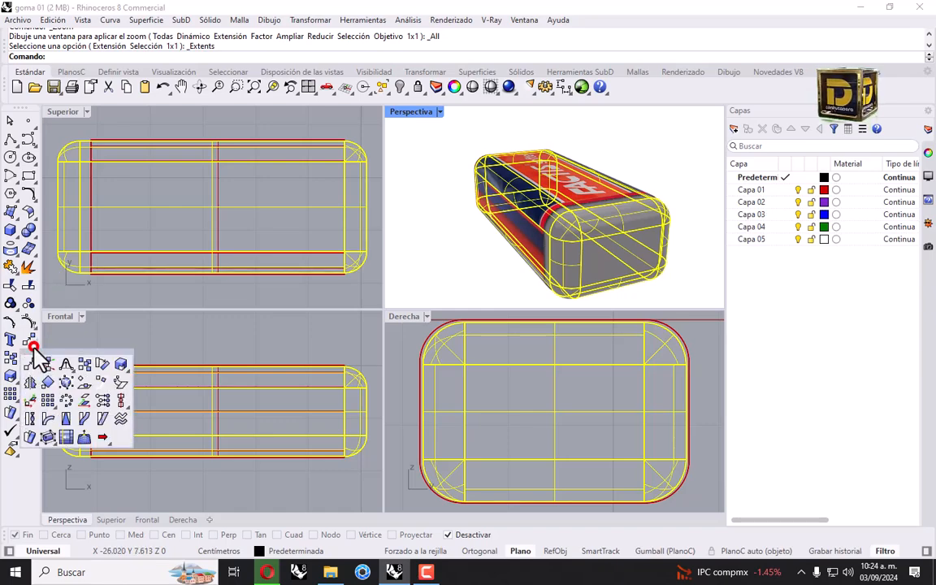
{"action": "left_click", "coordinate": [69, 423]}
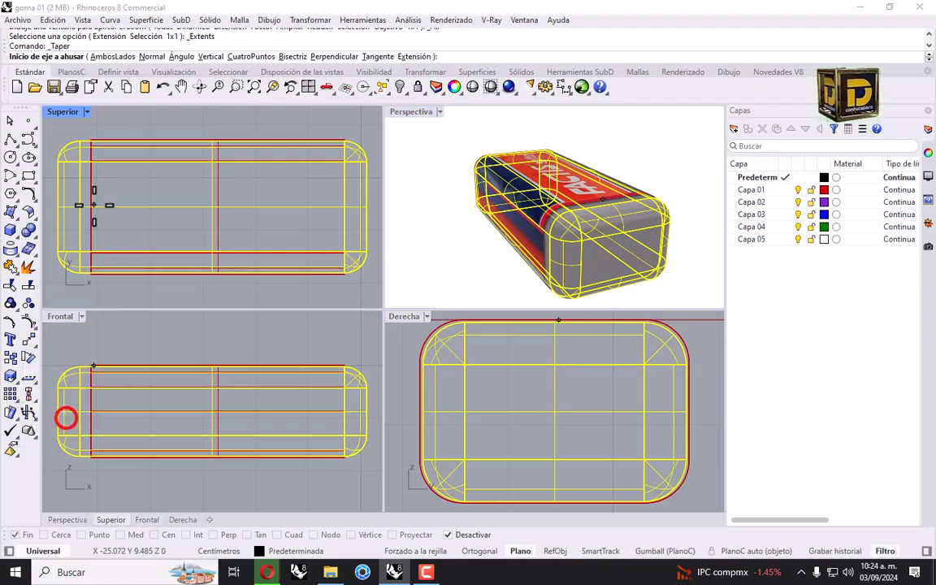
{"action": "left_click", "coordinate": [57, 206]}
{"action": "left_click", "coordinate": [362, 203]}
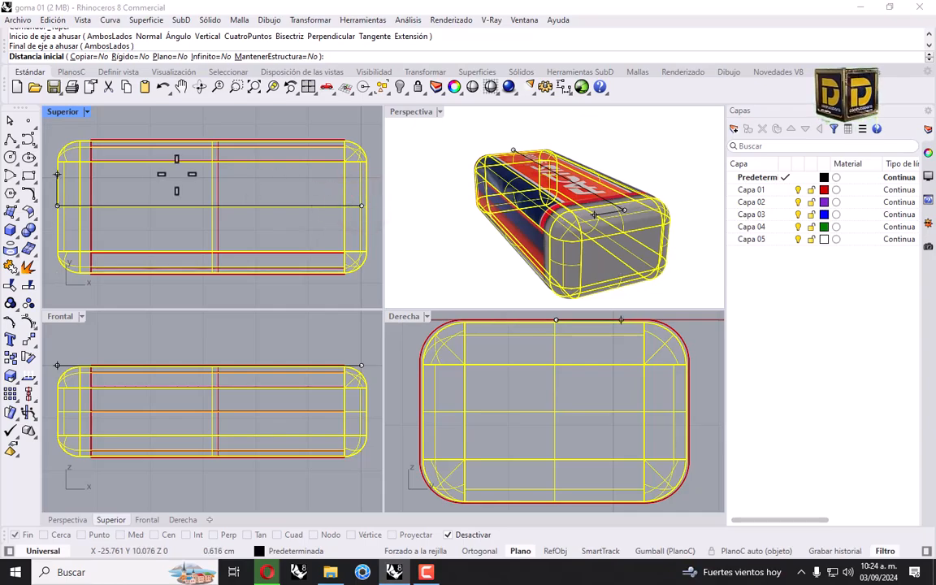
{"action": "left_click", "coordinate": [168, 140]}
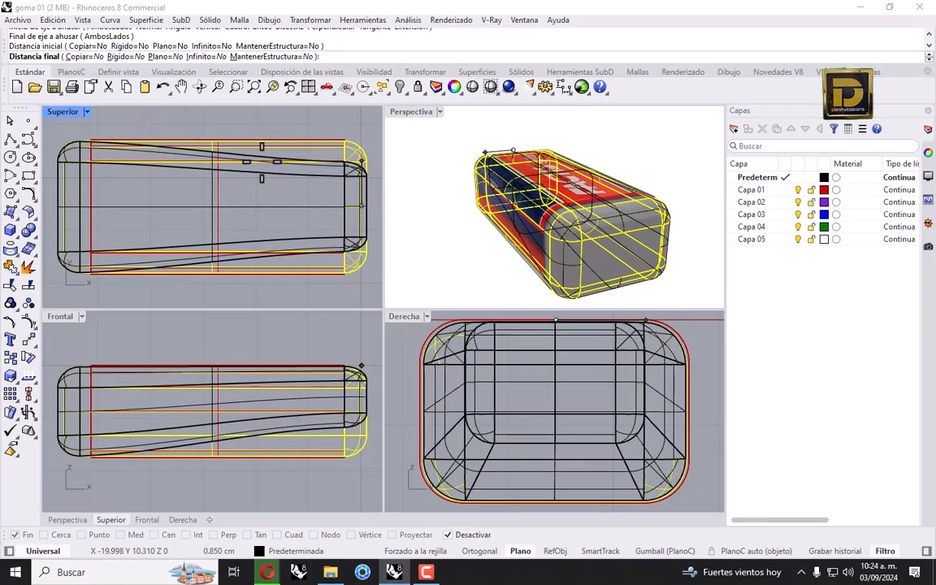
{"action": "left_click", "coordinate": [288, 150]}
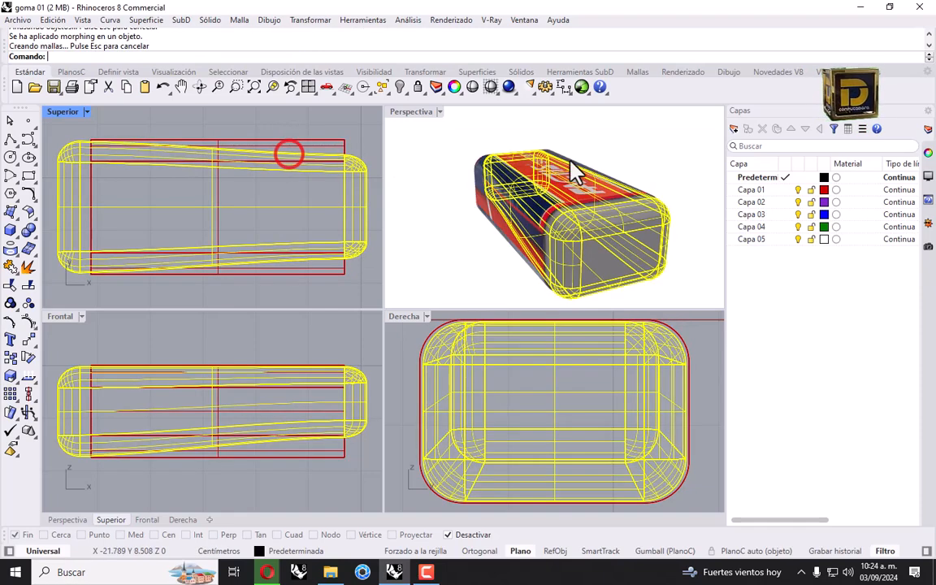
Examine how the tapered body sits against its untapered wrapper from several angles, and select the body
{"action": "left_click", "coordinate": [619, 155]}
{"action": "mouse_move", "coordinate": [489, 193]}
{"action": "right_mouse_down"}
{"action": "mouse_move", "coordinate": [443, 176]}
{"action": "mouse_move", "coordinate": [439, 142]}
{"action": "mouse_move", "coordinate": [414, 168]}
{"action": "mouse_move", "coordinate": [640, 162]}
{"action": "mouse_move", "coordinate": [357, 166]}
{"action": "right_mouse_up"}
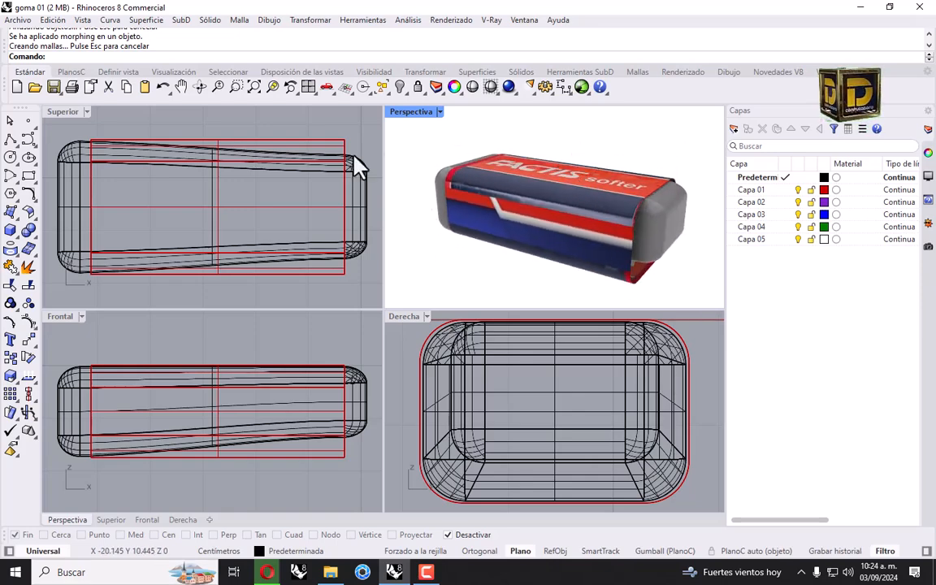
{"action": "mouse_move", "coordinate": [682, 236]}
{"action": "right_mouse_down"}
{"action": "mouse_move", "coordinate": [558, 150]}
{"action": "mouse_move", "coordinate": [553, 193]}
{"action": "mouse_move", "coordinate": [607, 217]}
{"action": "mouse_move", "coordinate": [671, 195]}
{"action": "mouse_move", "coordinate": [661, 146]}
{"action": "mouse_move", "coordinate": [527, 178]}
{"action": "mouse_move", "coordinate": [560, 198]}
{"action": "mouse_move", "coordinate": [551, 204]}
{"action": "mouse_move", "coordinate": [558, 188]}
{"action": "right_mouse_up"}
{"action": "left_click", "coordinate": [541, 218]}
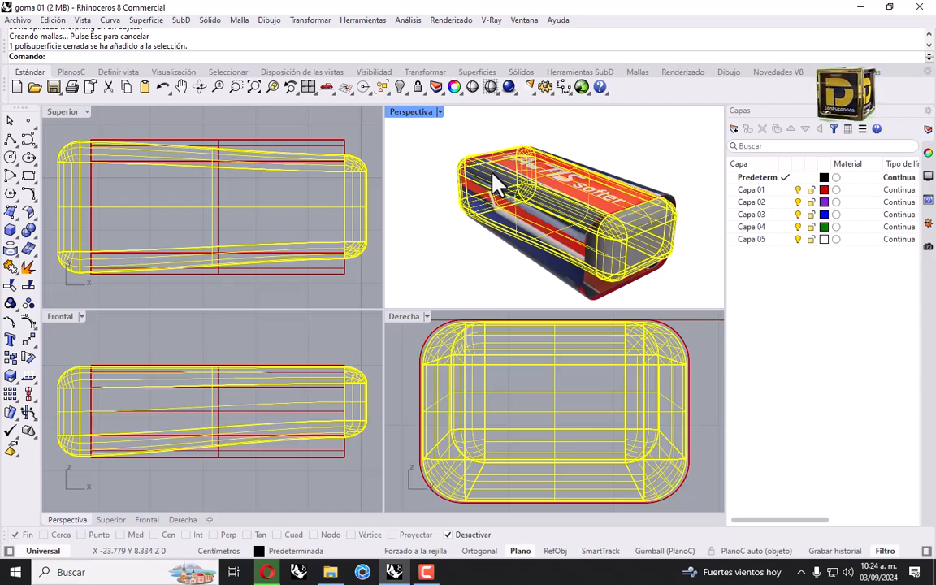
Undo the taper applied to the eraser's body alone
{"action": "left_click", "coordinate": [463, 242]}
{"action": "right_click_drag", "start_coordinate": [678, 233], "coordinate": [594, 231]}
{"action": "left_click", "coordinate": [594, 231]}
{"action": "key", "text": "ctrl+z"}
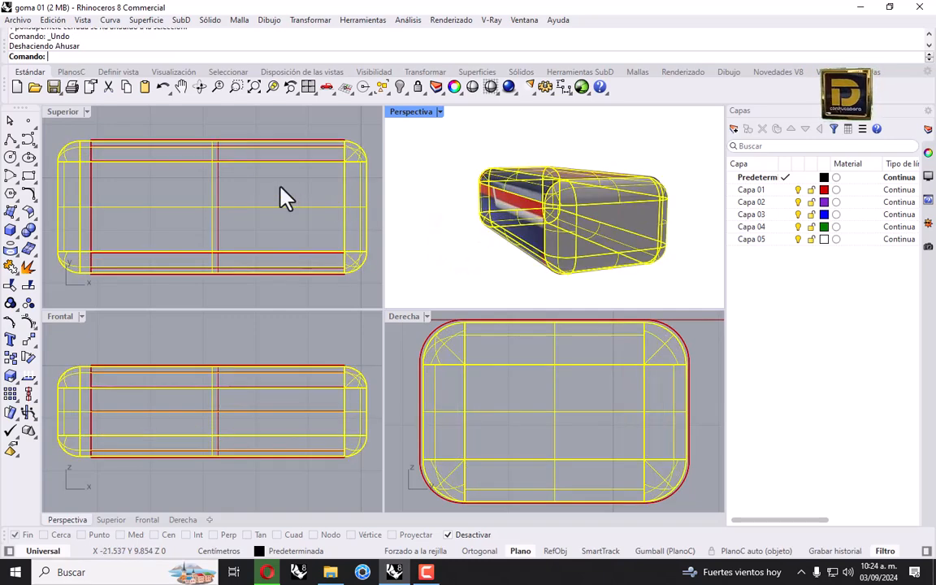
Taper the whole eraser, wrapper included, from its middle to its -X end with Infinito set to No and a smaller end distance
{"action": "left_click", "coordinate": [285, 200]}
{"action": "scroll", "coordinate": [285, 201], "scroll_direction": "down", "scroll_amount": 3}
{"action": "left_click_drag", "start_coordinate": [139, 143], "coordinate": [358, 264]}
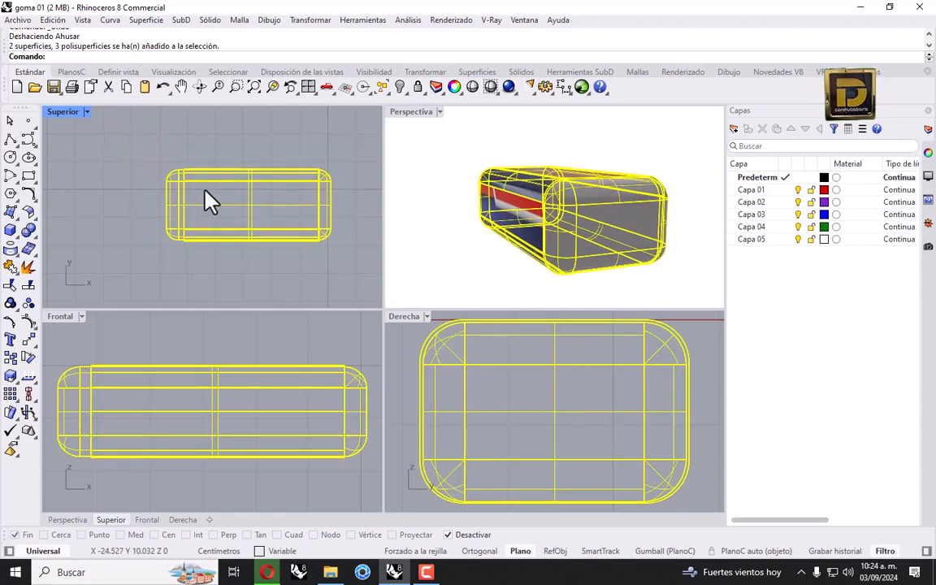
{"action": "right_click", "coordinate": [234, 173]}
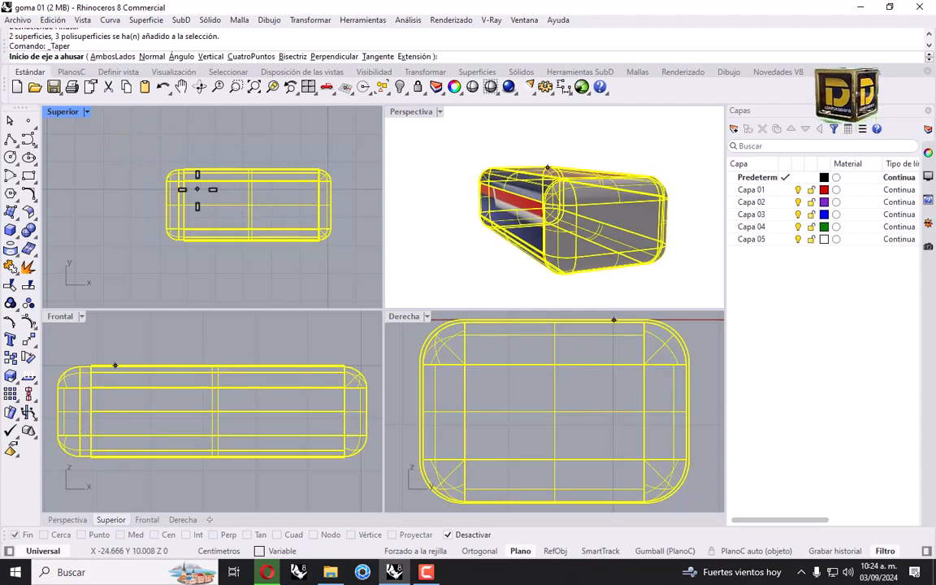
{"action": "scroll", "coordinate": [243, 198], "scroll_direction": "up", "scroll_amount": 2}
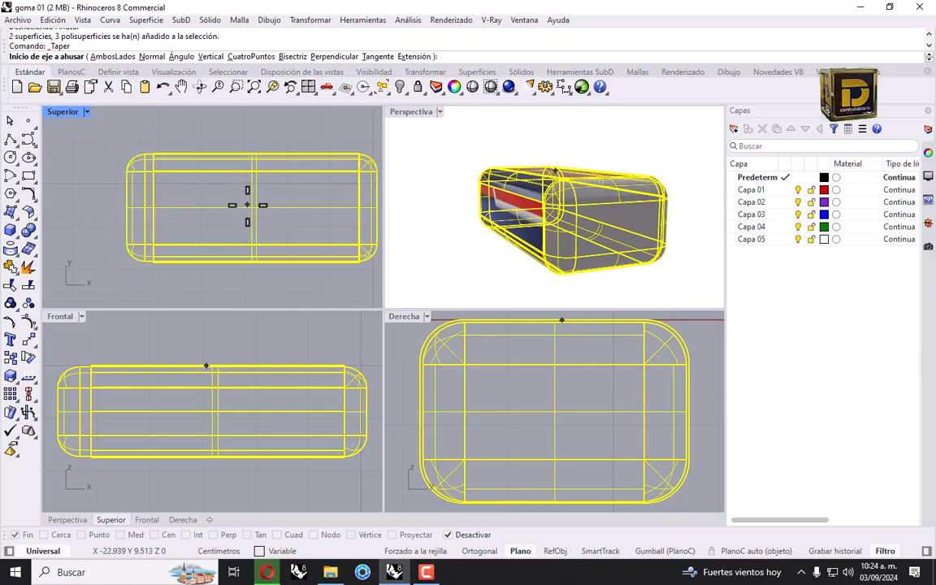
{"action": "left_click", "coordinate": [250, 205]}
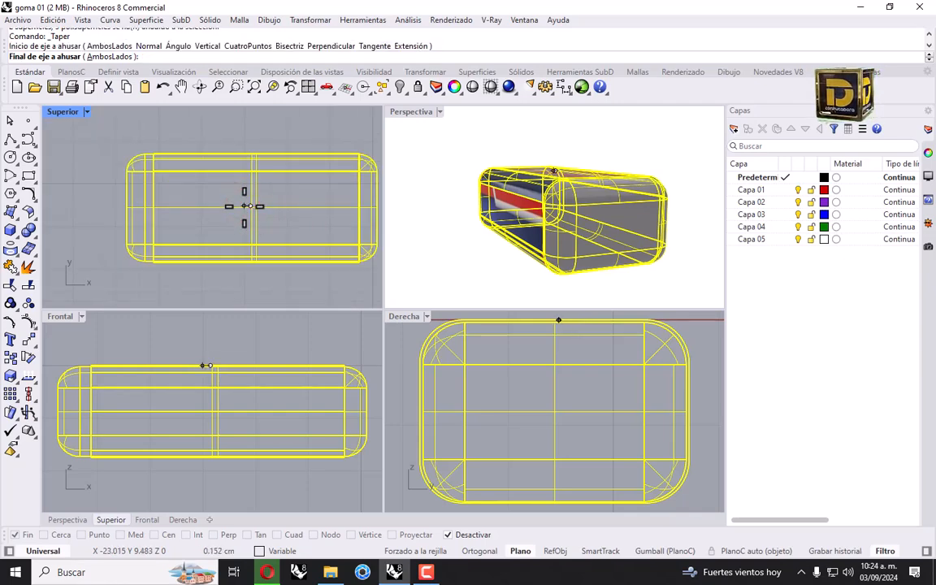
{"action": "left_click", "coordinate": [120, 206]}
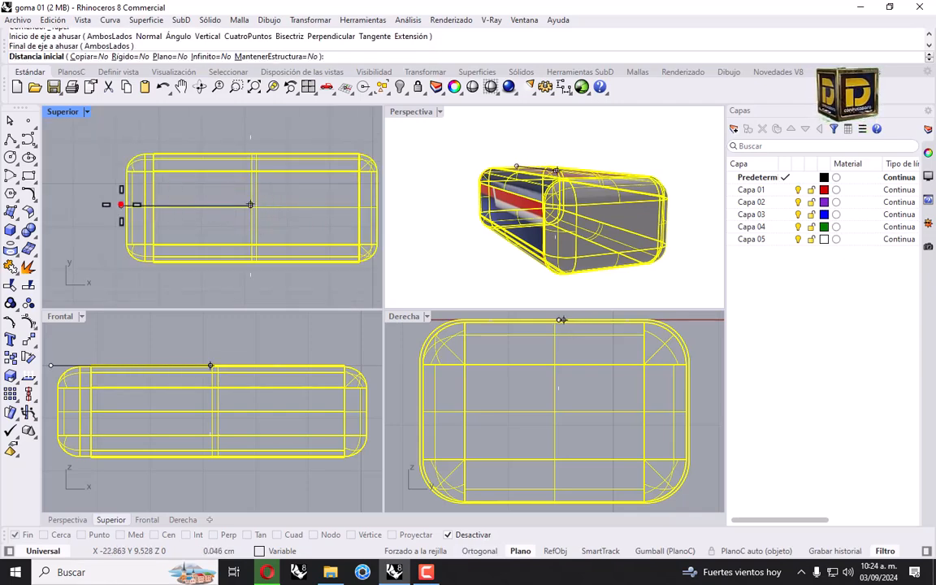
{"action": "left_click", "coordinate": [179, 147]}
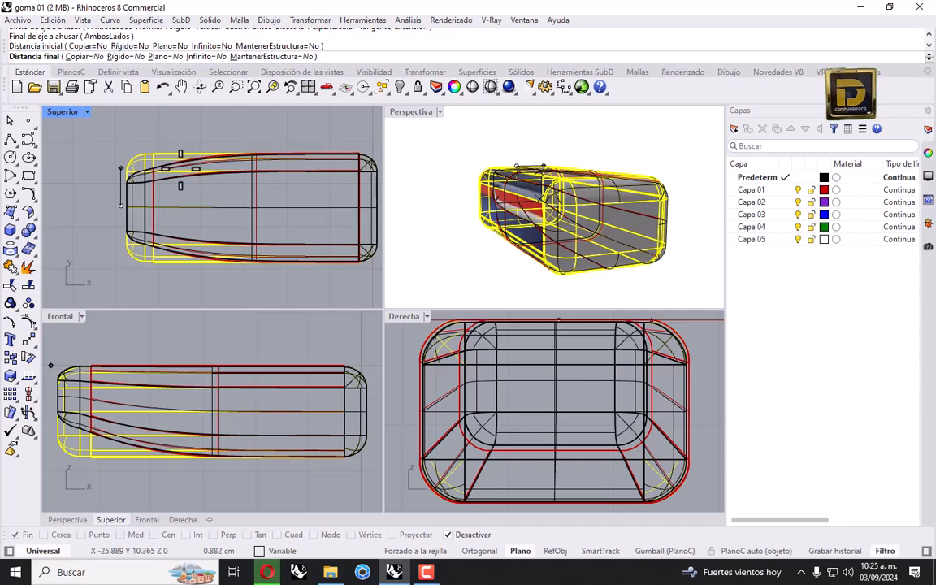
{"action": "left_click", "coordinate": [178, 168]}
Check the half-length taper in perspective with the eraser deselected, and undo it
{"action": "left_click", "coordinate": [429, 164]}
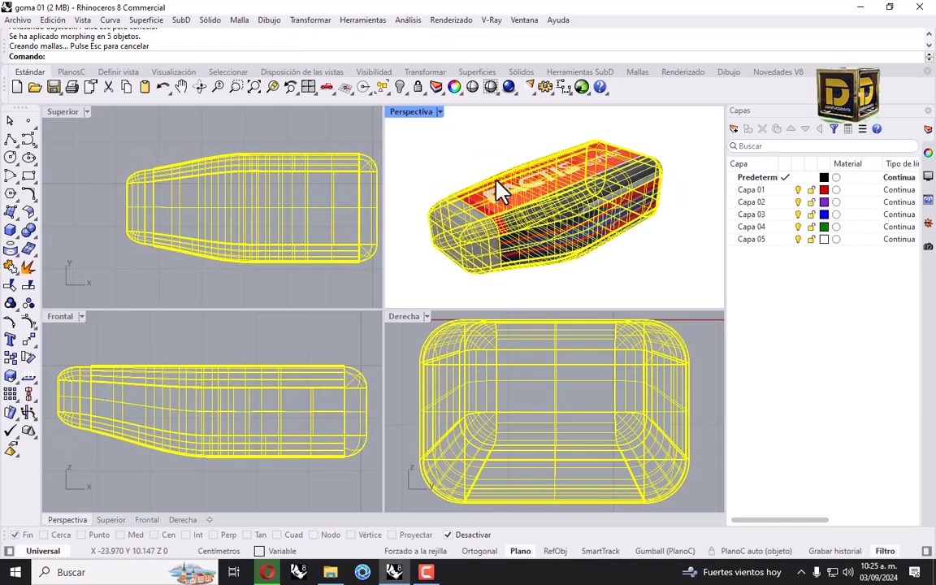
{"action": "left_click", "coordinate": [429, 164]}
{"action": "mouse_move", "coordinate": [476, 188]}
{"action": "right_mouse_down"}
{"action": "mouse_move", "coordinate": [560, 215]}
{"action": "mouse_move", "coordinate": [631, 283]}
{"action": "mouse_move", "coordinate": [560, 164]}
{"action": "mouse_move", "coordinate": [451, 218]}
{"action": "right_mouse_up"}
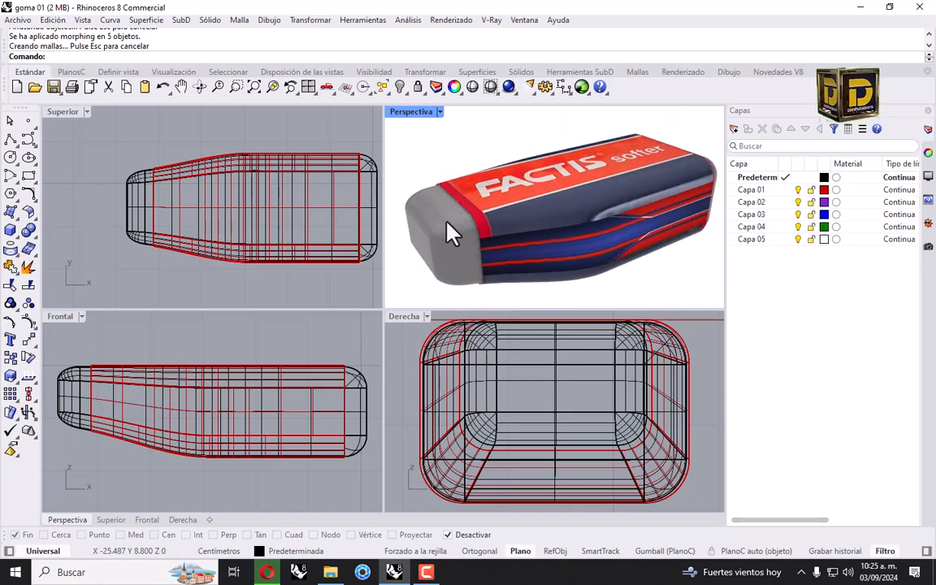
{"action": "key", "text": "ctrl+z"}
Set up another taper of the whole eraser from its middle past its -X end, with Infinito set to Sí
{"action": "right_click", "coordinate": [257, 172]}
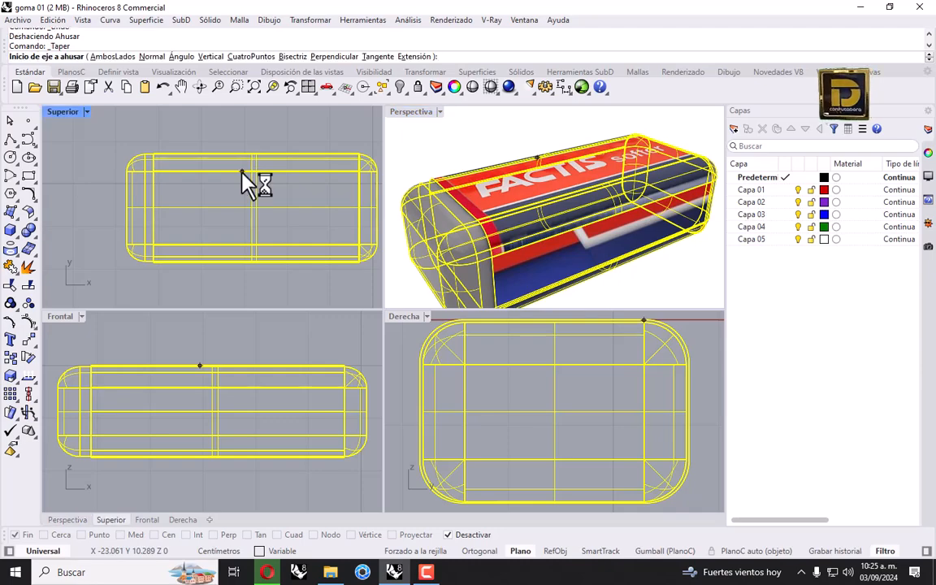
{"action": "left_click", "coordinate": [243, 193]}
{"action": "scroll", "coordinate": [147, 195], "scroll_direction": "up", "scroll_amount": 3}
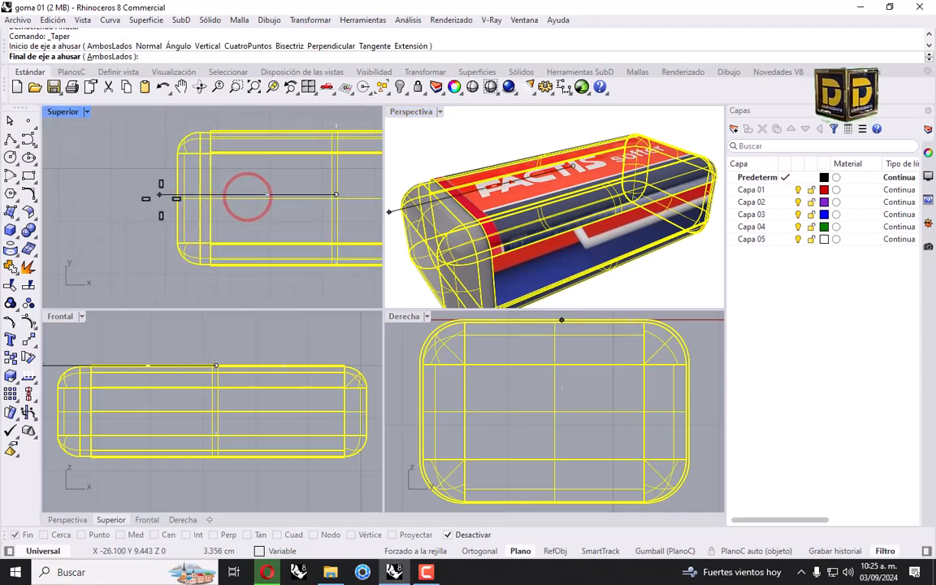
{"action": "left_click", "coordinate": [170, 195]}
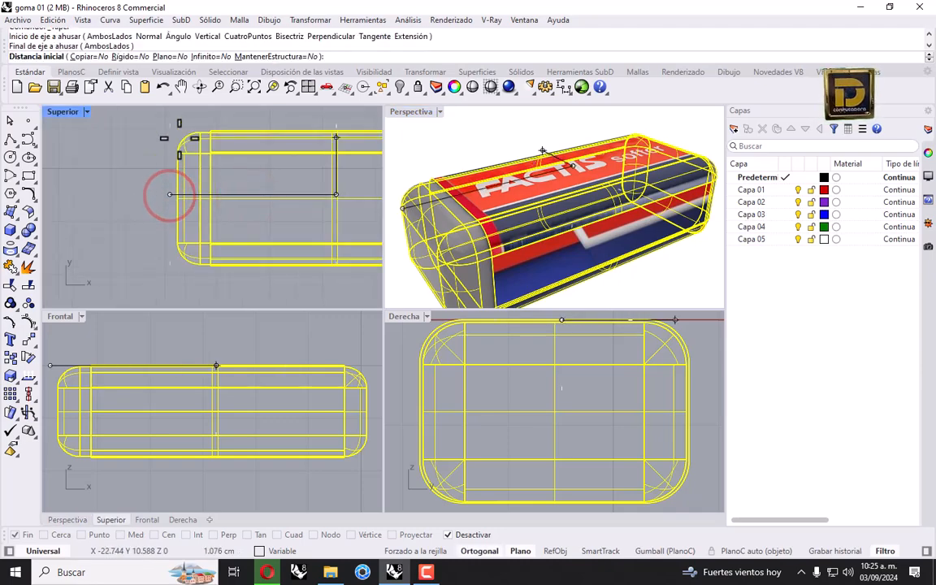
{"action": "left_click", "coordinate": [176, 138]}
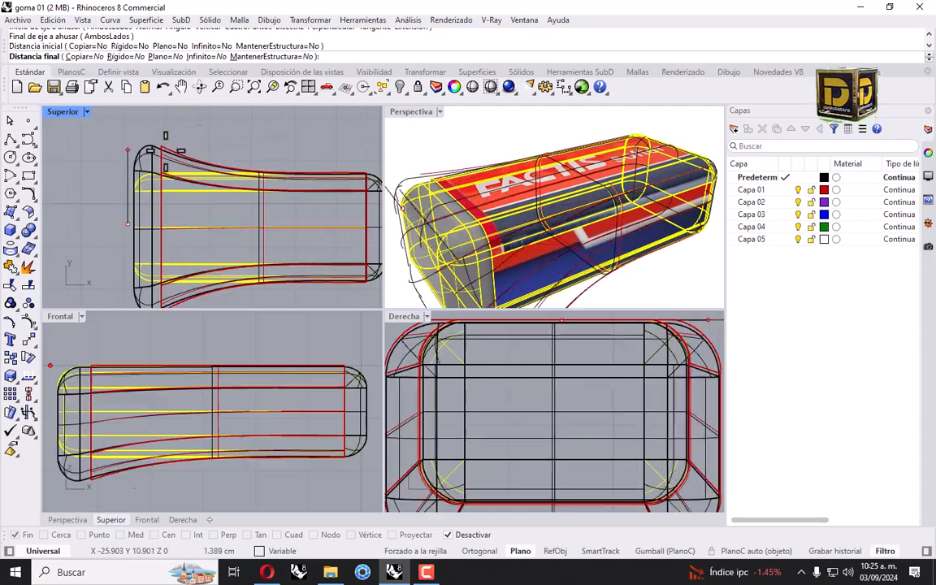
{"action": "left_click", "coordinate": [215, 58]}
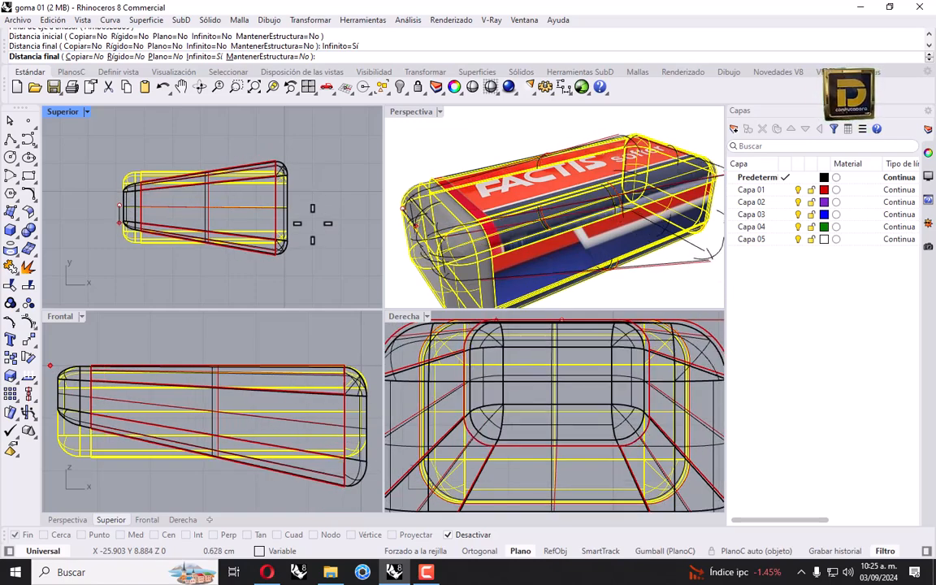
Try Rígido set to Sí, then finish the taper with Rígido and Plano set to No, Infinito set to Sí and a larger end distance
{"action": "left_click", "coordinate": [130, 57]}
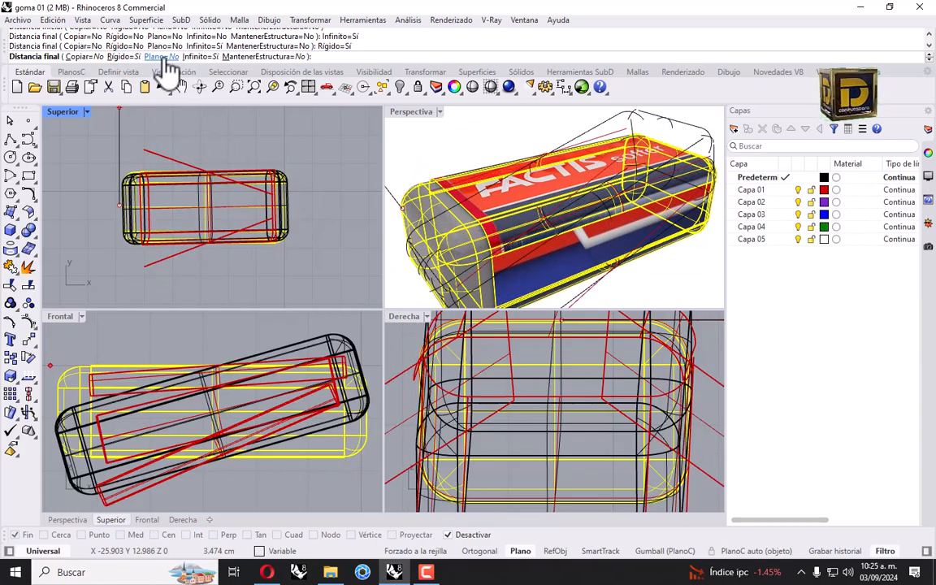
{"action": "left_click", "coordinate": [159, 57]}
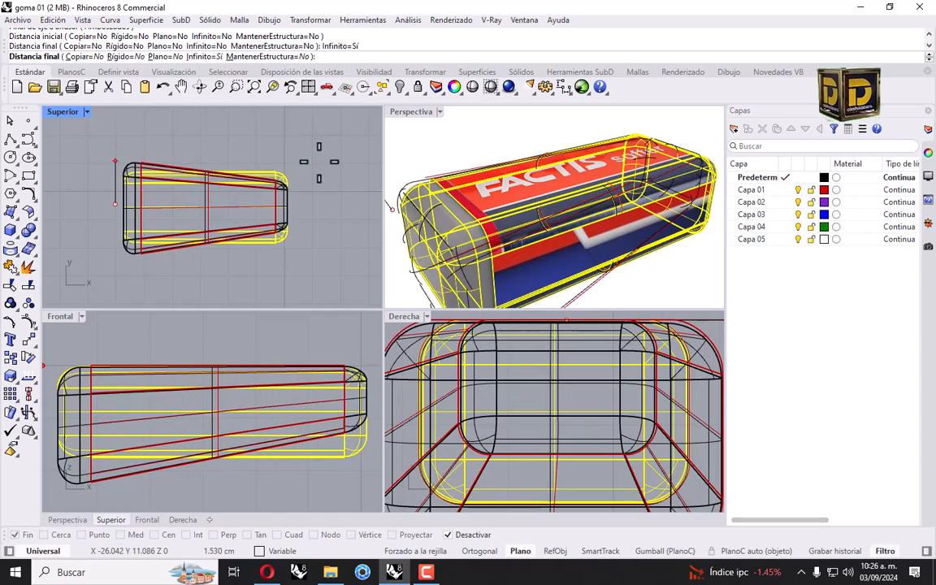
{"action": "left_click", "coordinate": [318, 160]}
Inspect the infinite taper in the maximized perspective view and undo it
{"action": "left_click", "coordinate": [404, 112]}
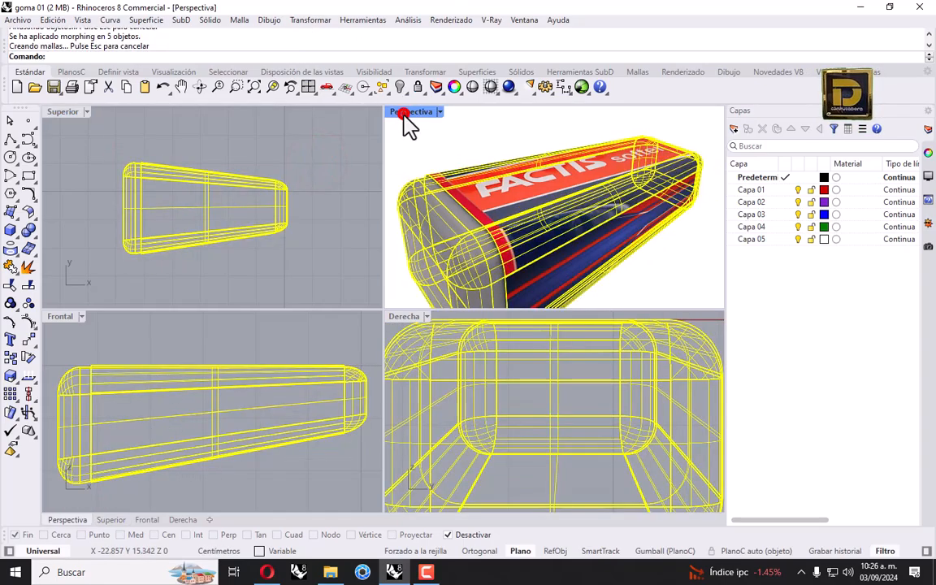
{"action": "double_click", "coordinate": [404, 112]}
{"action": "mouse_move", "coordinate": [293, 223]}
{"action": "right_mouse_down"}
{"action": "mouse_move", "coordinate": [366, 236]}
{"action": "mouse_move", "coordinate": [429, 232]}
{"action": "right_mouse_up"}
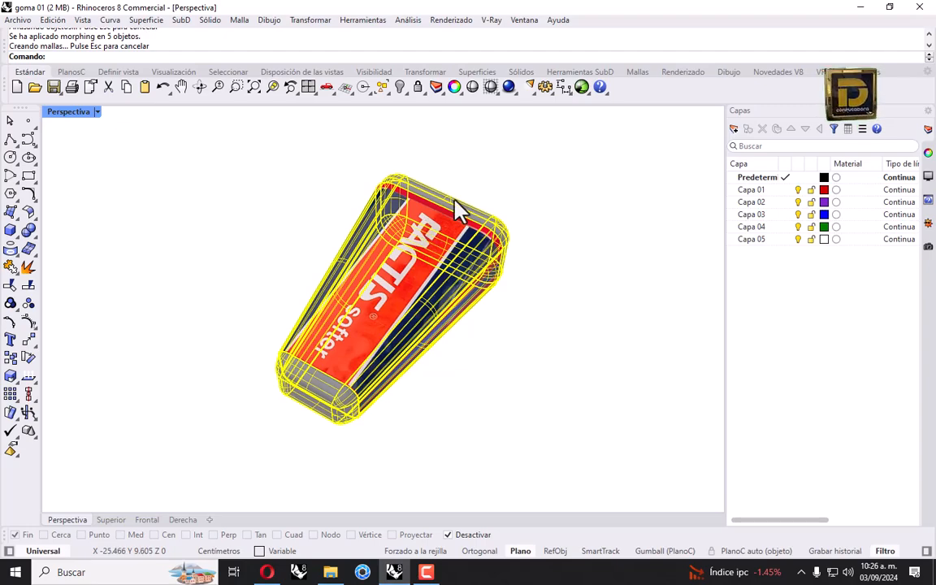
{"action": "key", "text": "ctrl+z"}
Taper only the eraser's body along its full length in the front view, with Plano set to No, Infinito set to Sí and a smaller end distance
{"action": "mouse_move", "coordinate": [578, 240]}
{"action": "right_mouse_down"}
{"action": "mouse_move", "coordinate": [472, 256]}
{"action": "mouse_move", "coordinate": [378, 219]}
{"action": "mouse_move", "coordinate": [415, 199]}
{"action": "right_mouse_up"}
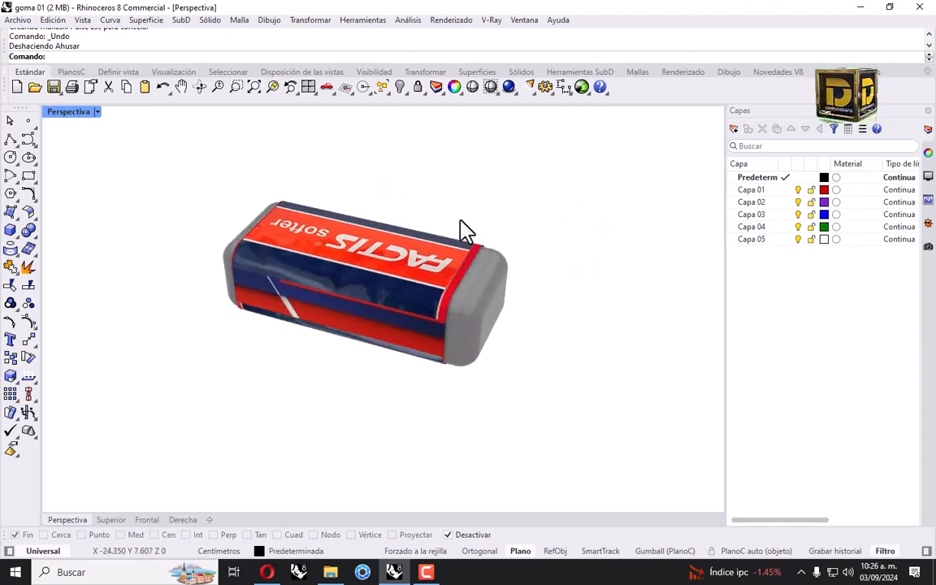
{"action": "left_click", "coordinate": [425, 268]}
{"action": "double_click", "coordinate": [70, 115]}
{"action": "left_click", "coordinate": [368, 398]}
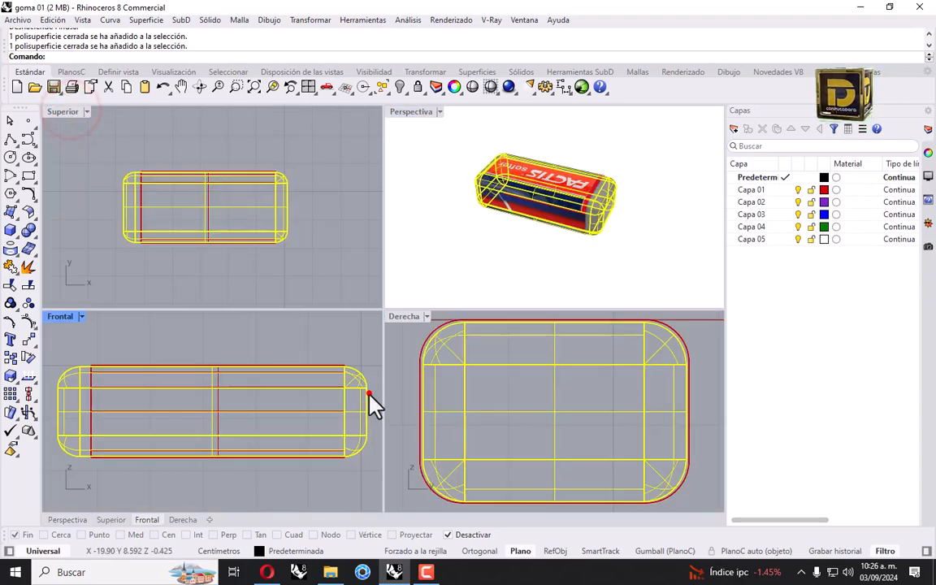
{"action": "scroll", "coordinate": [293, 384], "scroll_direction": "down", "scroll_amount": 3}
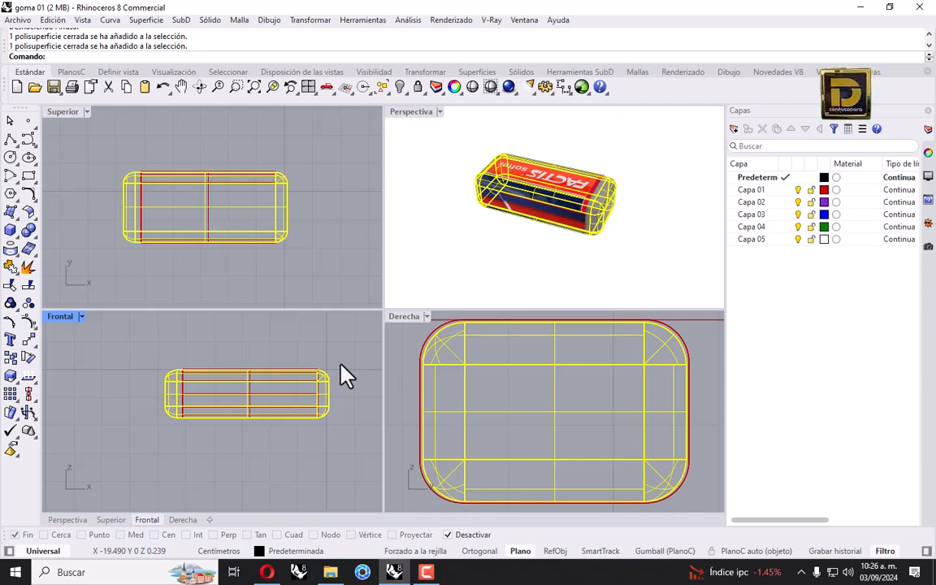
{"action": "right_click", "coordinate": [280, 392]}
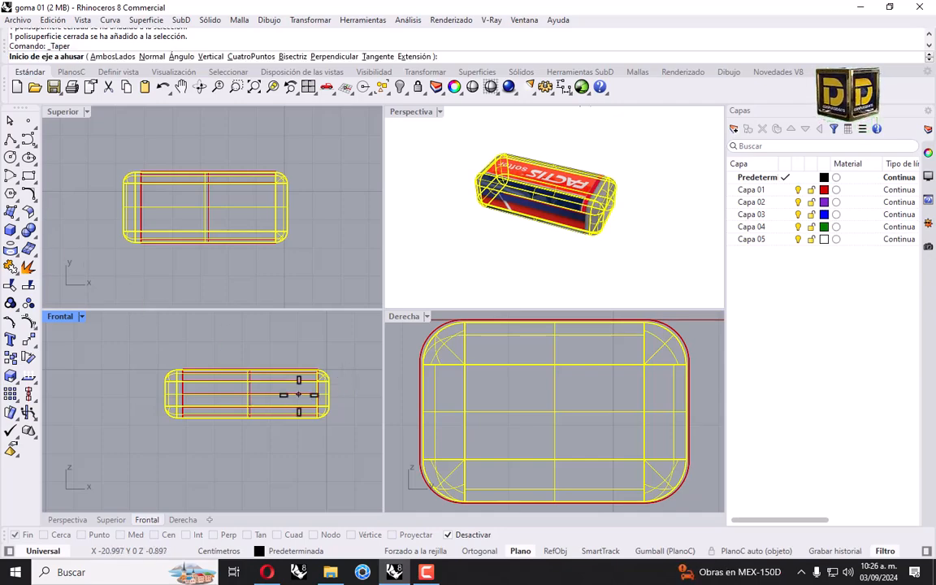
{"action": "left_click", "coordinate": [162, 388]}
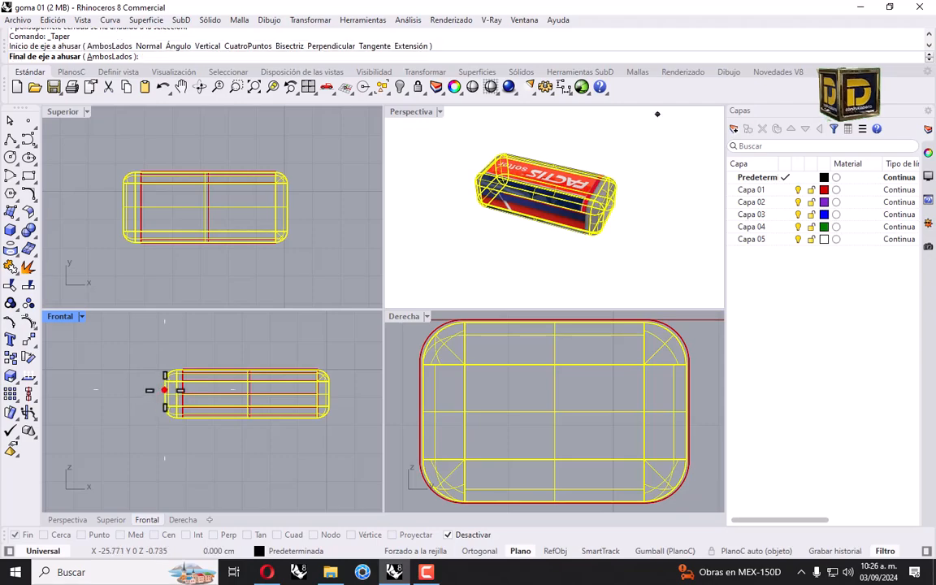
{"action": "left_click", "coordinate": [343, 393]}
{"action": "left_click", "coordinate": [345, 372]}
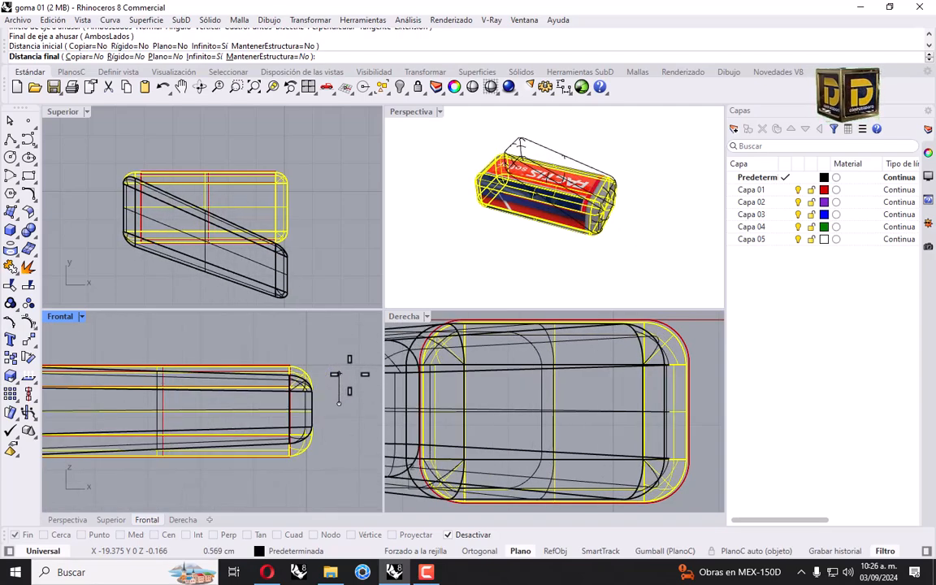
{"action": "left_click", "coordinate": [348, 379]}
Examine both ends of the tapered body inside its untapered wrapper in the perspective view, enlarged and from several angles
{"action": "mouse_move", "coordinate": [610, 235]}
{"action": "right_mouse_down"}
{"action": "mouse_move", "coordinate": [491, 195]}
{"action": "mouse_move", "coordinate": [434, 138]}
{"action": "right_mouse_up"}
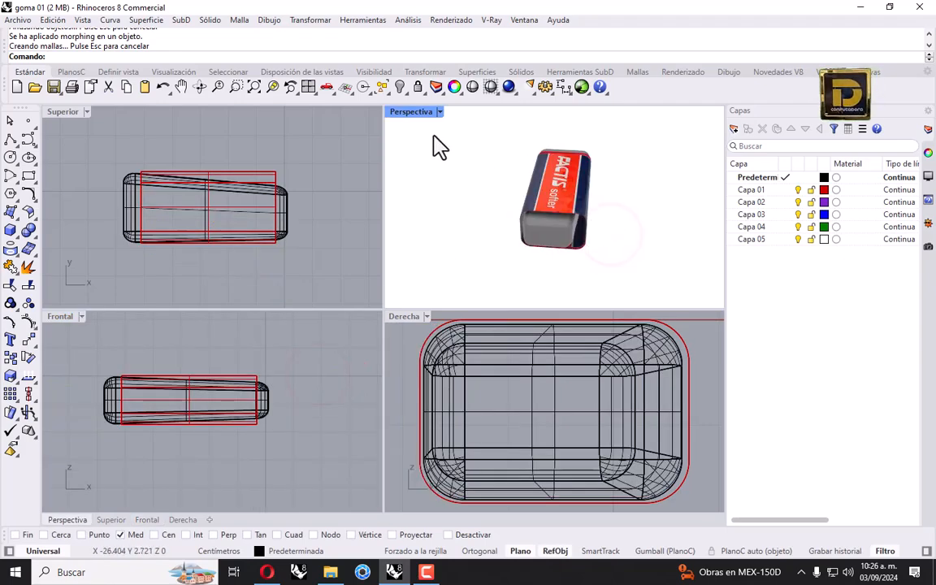
{"action": "mouse_move", "coordinate": [426, 237]}
{"action": "right_mouse_down"}
{"action": "mouse_move", "coordinate": [479, 252]}
{"action": "mouse_move", "coordinate": [631, 193]}
{"action": "mouse_move", "coordinate": [520, 171]}
{"action": "right_mouse_up"}
{"action": "scroll", "coordinate": [634, 193], "scroll_direction": "up", "scroll_amount": 5}
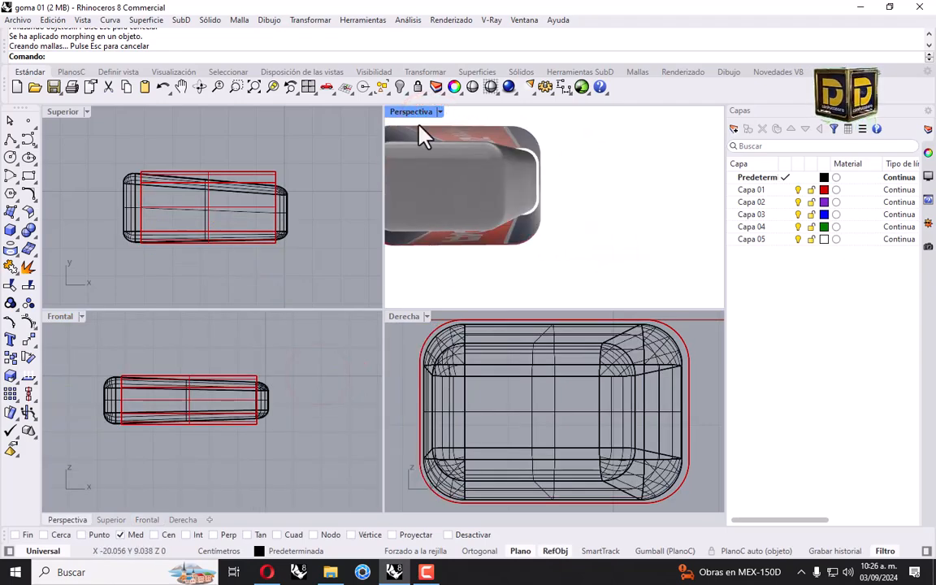
{"action": "double_click", "coordinate": [398, 110]}
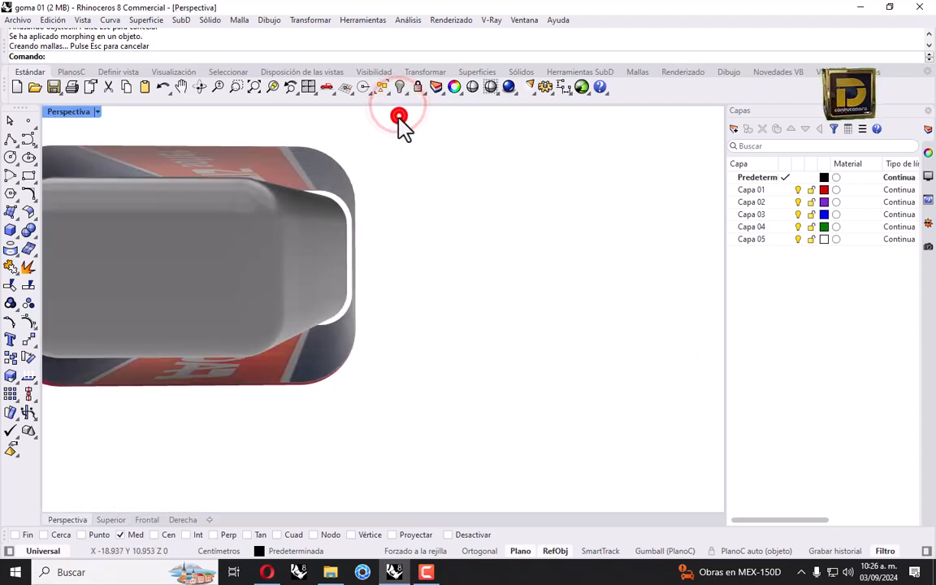
{"action": "mouse_move", "coordinate": [396, 217]}
{"action": "right_mouse_down"}
{"action": "mouse_move", "coordinate": [410, 256]}
{"action": "mouse_move", "coordinate": [396, 230]}
{"action": "right_mouse_up"}
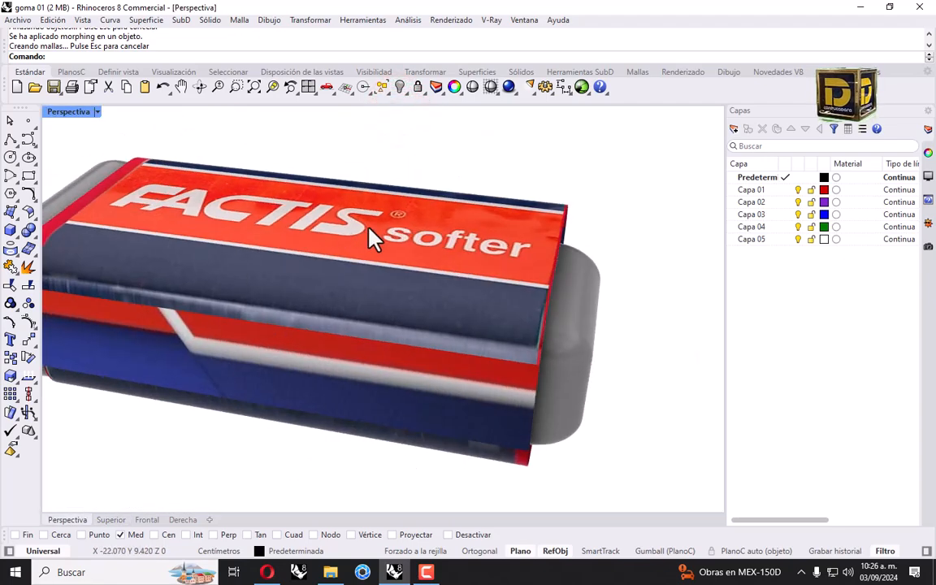
{"action": "mouse_move", "coordinate": [551, 309]}
{"action": "right_mouse_down"}
{"action": "mouse_move", "coordinate": [501, 224]}
{"action": "mouse_move", "coordinate": [450, 251]}
{"action": "mouse_move", "coordinate": [472, 234]}
{"action": "mouse_move", "coordinate": [460, 232]}
{"action": "mouse_move", "coordinate": [396, 291]}
{"action": "right_mouse_up"}
{"action": "mouse_move", "coordinate": [380, 251]}
{"action": "right_mouse_down"}
{"action": "mouse_move", "coordinate": [443, 282]}
{"action": "mouse_move", "coordinate": [539, 261]}
{"action": "mouse_move", "coordinate": [246, 257]}
{"action": "mouse_move", "coordinate": [125, 237]}
{"action": "mouse_move", "coordinate": [444, 248]}
{"action": "mouse_move", "coordinate": [453, 276]}
{"action": "right_mouse_up"}
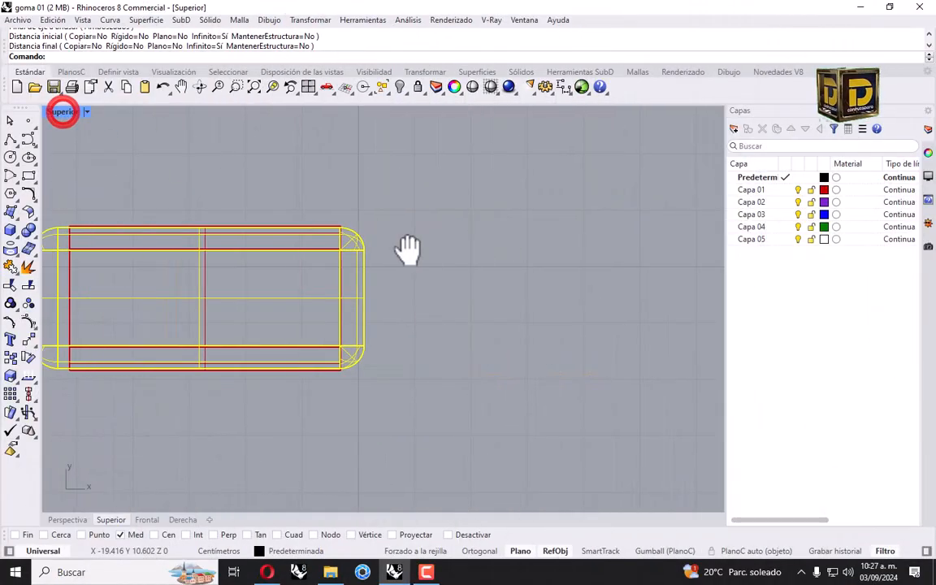
Draw a flat, roughly square surface from four corner points beside the deselected eraser in the maximized top view
{"action": "right_click_drag", "start_coordinate": [410, 252], "coordinate": [366, 238]}
{"action": "left_click", "coordinate": [363, 222]}
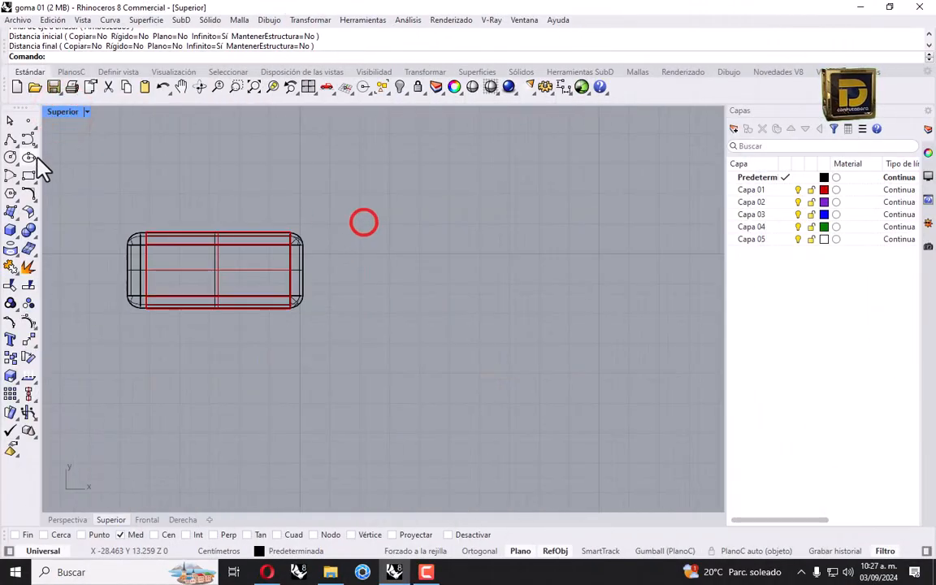
{"action": "left_click", "coordinate": [12, 213]}
{"action": "left_click", "coordinate": [355, 203]}
{"action": "left_click", "coordinate": [361, 321], "text": "shift"}
{"action": "left_click", "coordinate": [491, 319]}
{"action": "left_click", "coordinate": [487, 201]}
{"action": "right_click_drag", "start_coordinate": [443, 226], "coordinate": [315, 243]}
Place one copy of the square surface beside the original on its +X side, and deselect the surfaces
{"action": "left_click", "coordinate": [11, 357]}
{"action": "left_click", "coordinate": [331, 270]}
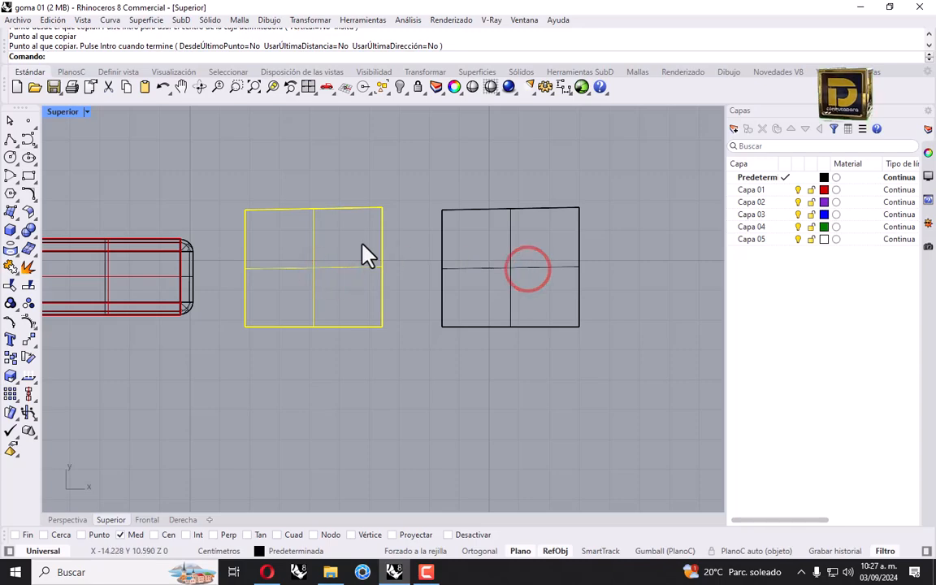
{"action": "left_click", "coordinate": [32, 324]}
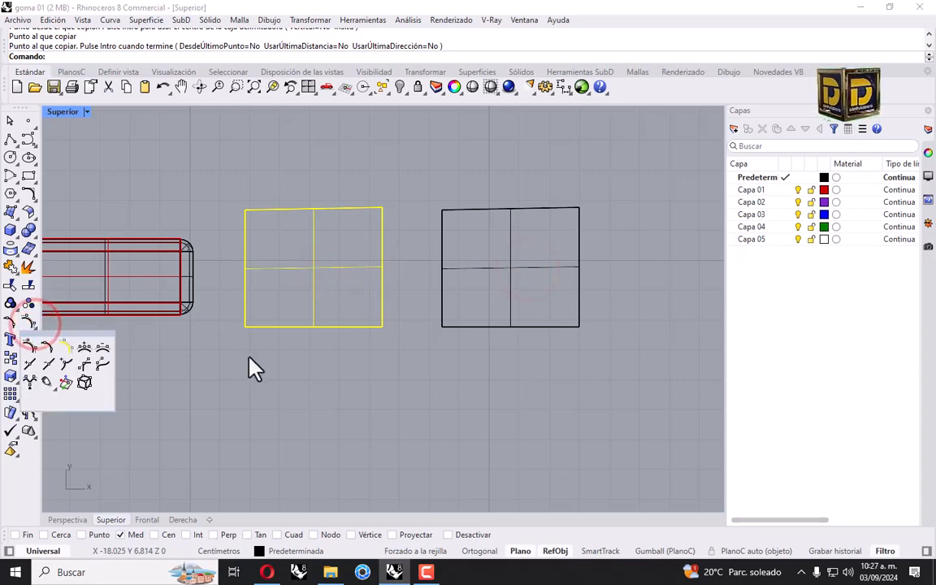
{"action": "left_click", "coordinate": [247, 357]}
Taper the original square surface along an axis down its middle, with Plano set to No, Infinito set to Sí and a larger end distance
{"action": "left_click", "coordinate": [29, 354]}
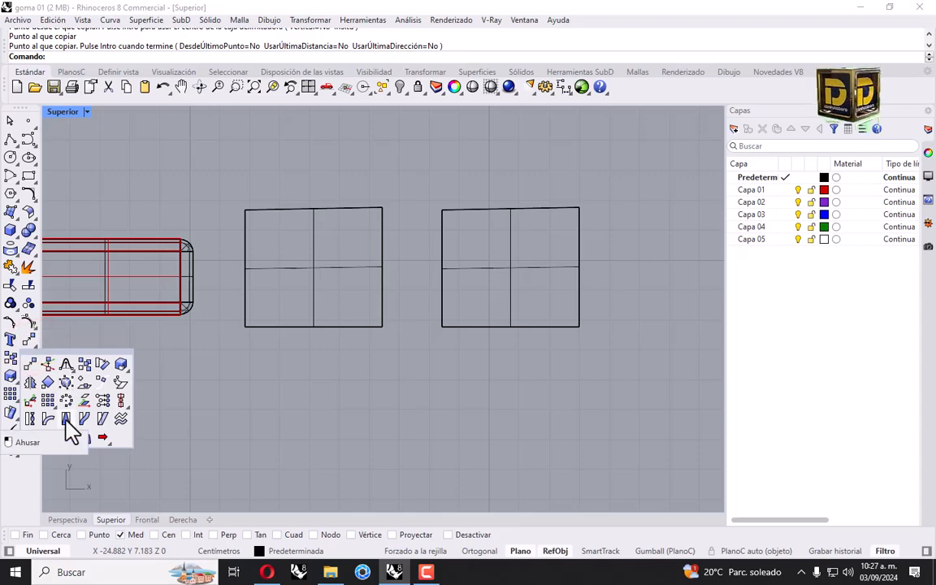
{"action": "left_click", "coordinate": [66, 420]}
{"action": "left_click_drag", "start_coordinate": [342, 166], "coordinate": [314, 246]}
{"action": "right_click", "coordinate": [313, 244]}
{"action": "left_click", "coordinate": [309, 190]}
{"action": "left_click", "coordinate": [307, 342]}
{"action": "left_click", "coordinate": [399, 192]}
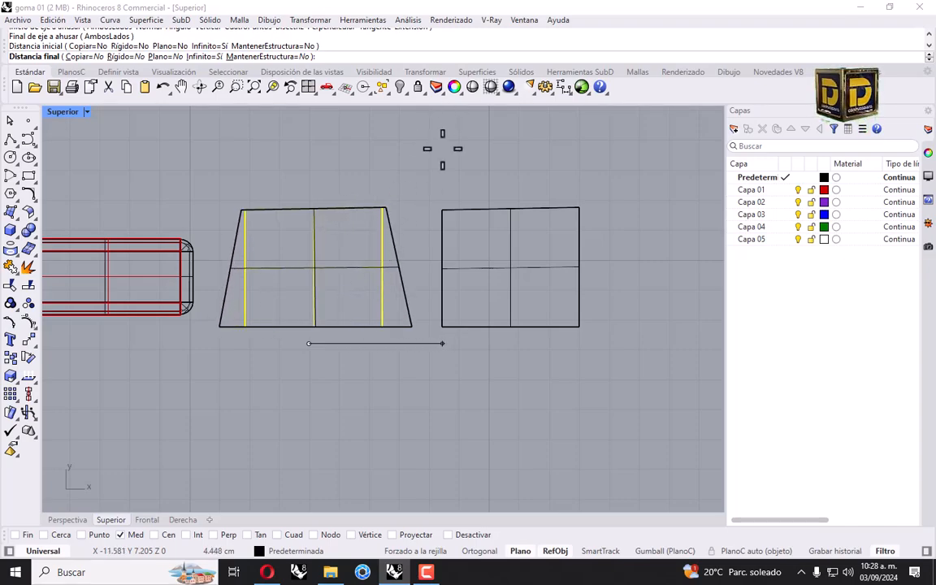
{"action": "left_click", "coordinate": [503, 371]}
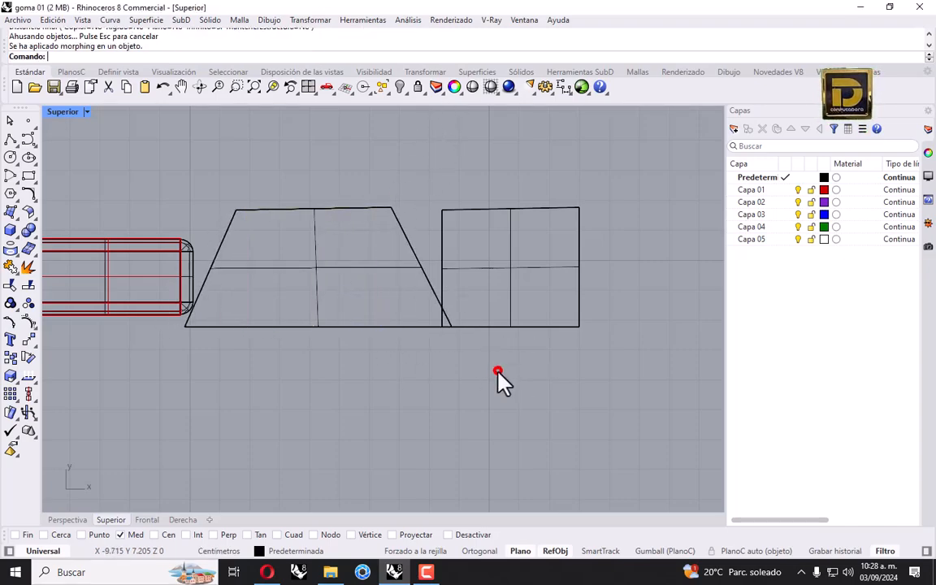
Display the control points of the tapered surface and move that surface in the -Y direction, clear of the square copy
{"action": "left_click", "coordinate": [313, 210]}
{"action": "left_click", "coordinate": [29, 322]}
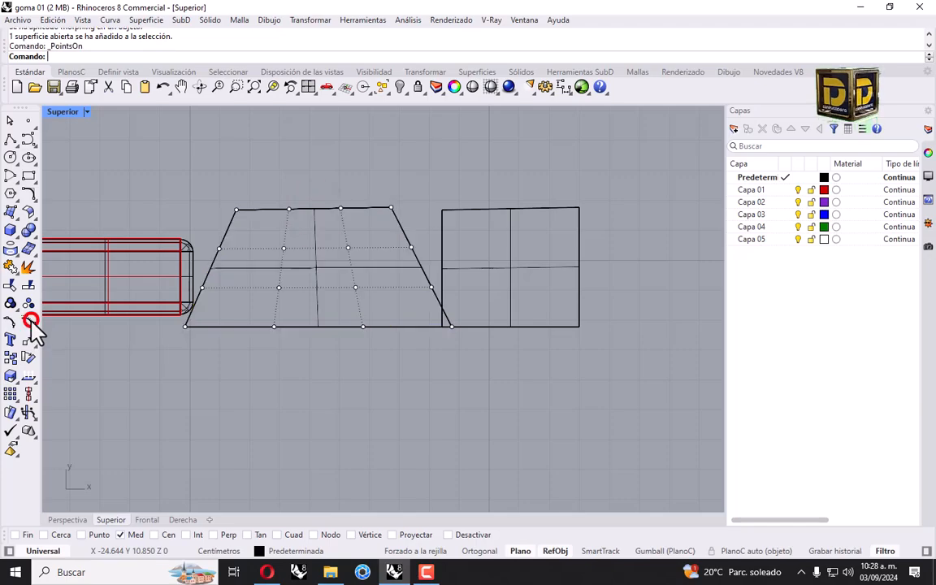
{"action": "right_click_drag", "start_coordinate": [348, 257], "coordinate": [321, 252]}
{"action": "left_click_drag", "start_coordinate": [303, 279], "coordinate": [290, 392]}
{"action": "left_click", "coordinate": [286, 276]}
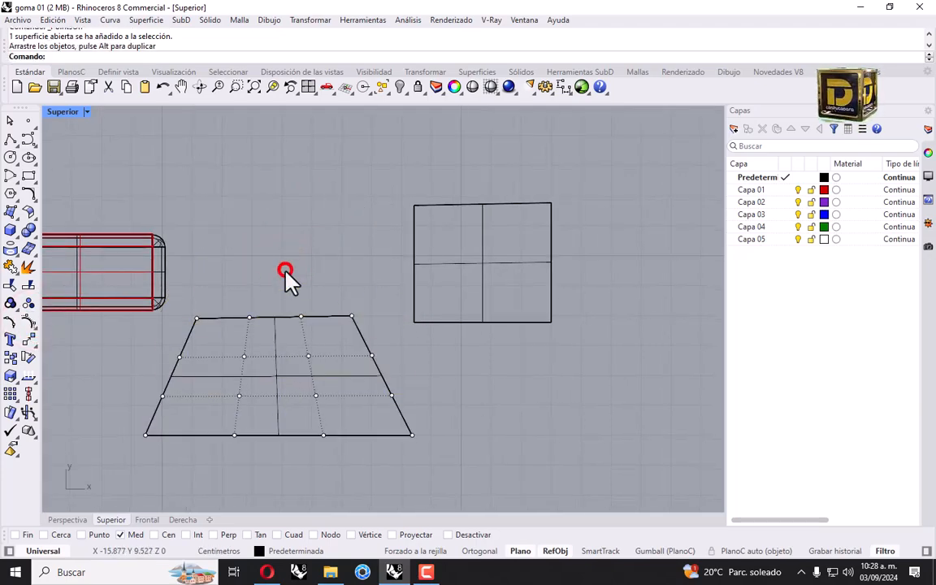
Display the square copy's control points for comparison with the tapered surface, and turn all control points off
{"action": "left_click", "coordinate": [441, 262]}
{"action": "left_click", "coordinate": [29, 321]}
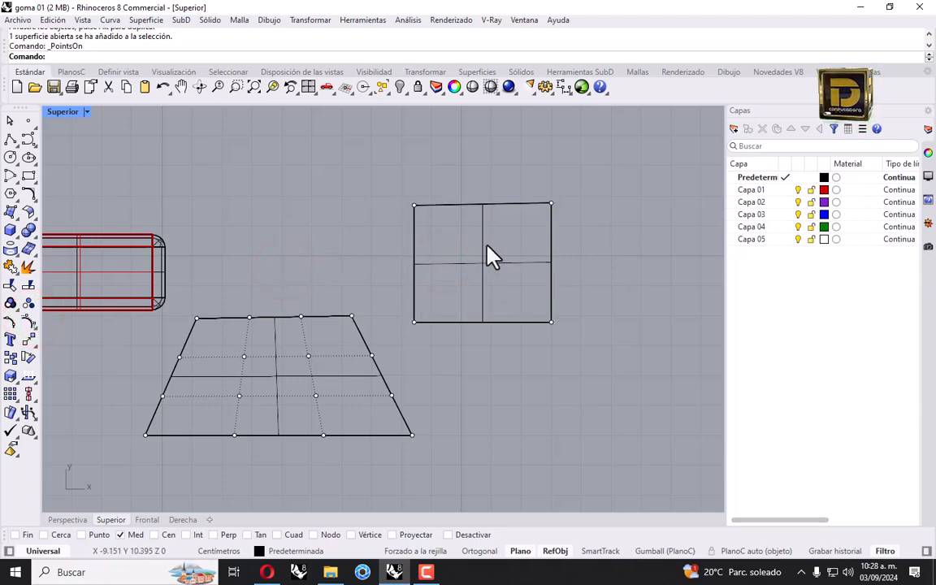
{"action": "key", "text": "Escape"}
Taper the square copy along a vertical axis down its middle, with MantenerEstructura set to Sí and a larger end distance
{"action": "left_click", "coordinate": [509, 186]}
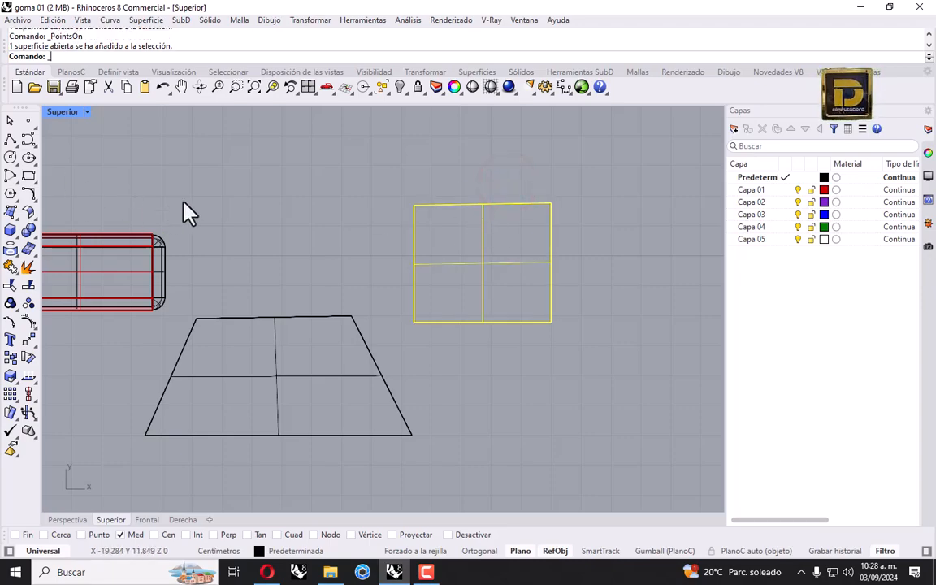
{"action": "type", "text": "t"}
{"action": "key", "text": "Return"}
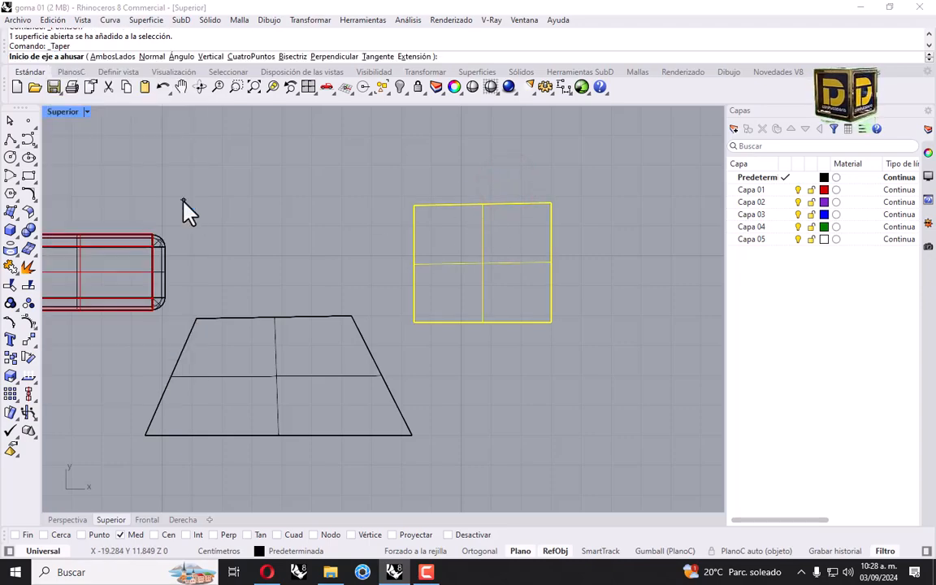
{"action": "left_click", "coordinate": [480, 189]}
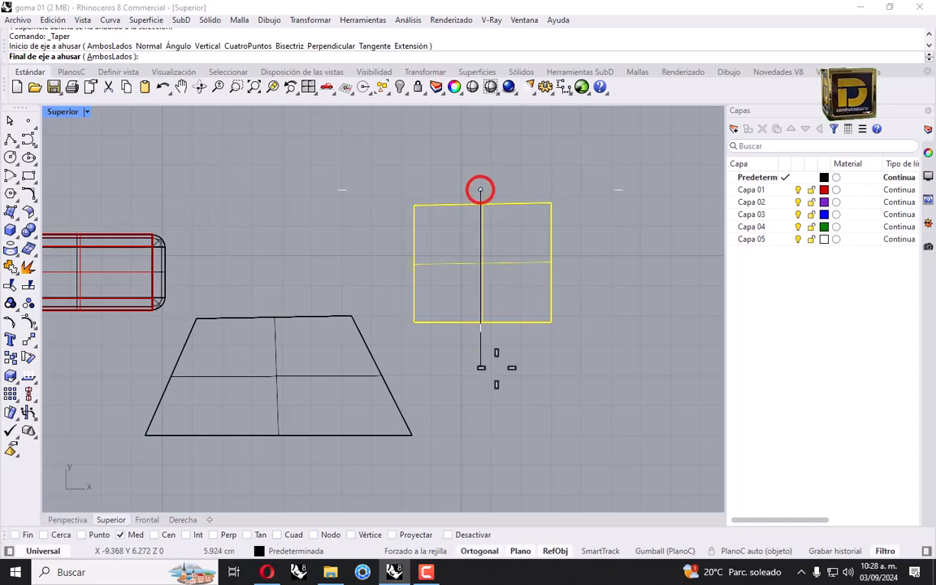
{"action": "left_click", "coordinate": [495, 368]}
{"action": "left_click", "coordinate": [568, 329]}
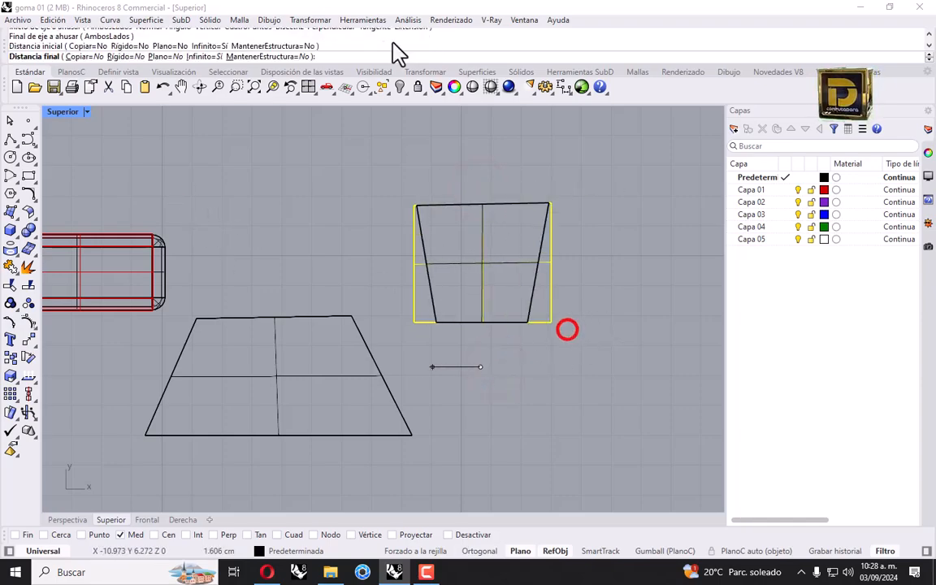
{"action": "left_click", "coordinate": [276, 56]}
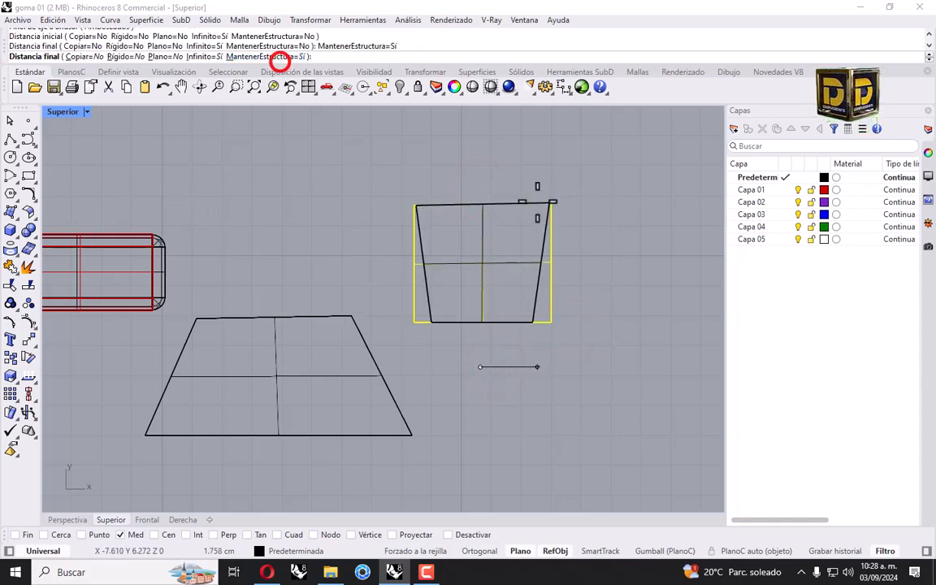
{"action": "left_click", "coordinate": [678, 268]}
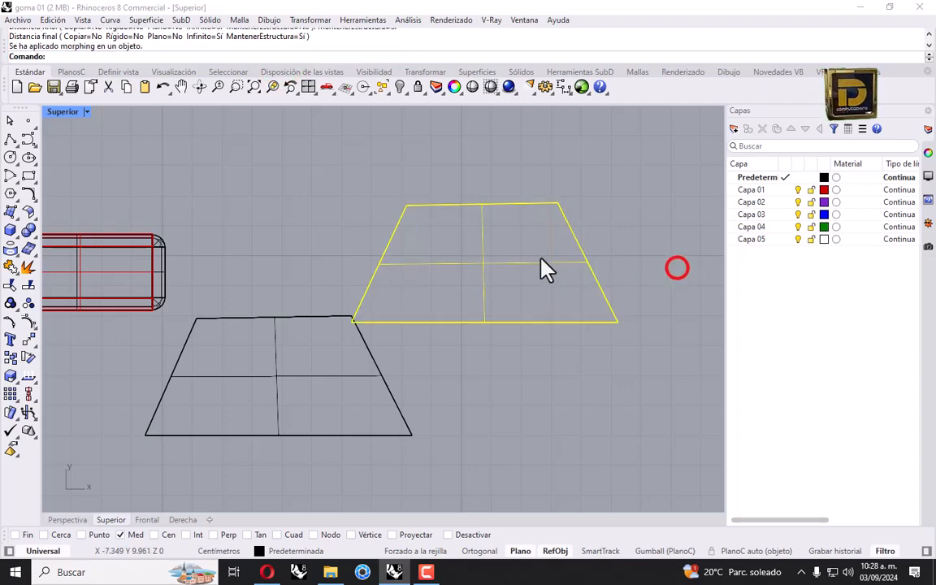
Display the newly tapered surface's control points and select its corner points one after another to inspect its structure
{"action": "left_click", "coordinate": [28, 321]}
{"action": "left_click_drag", "start_coordinate": [354, 169], "coordinate": [510, 276]}
{"action": "left_click_drag", "start_coordinate": [502, 169], "coordinate": [592, 254]}
{"action": "left_click_drag", "start_coordinate": [326, 282], "coordinate": [406, 384]}
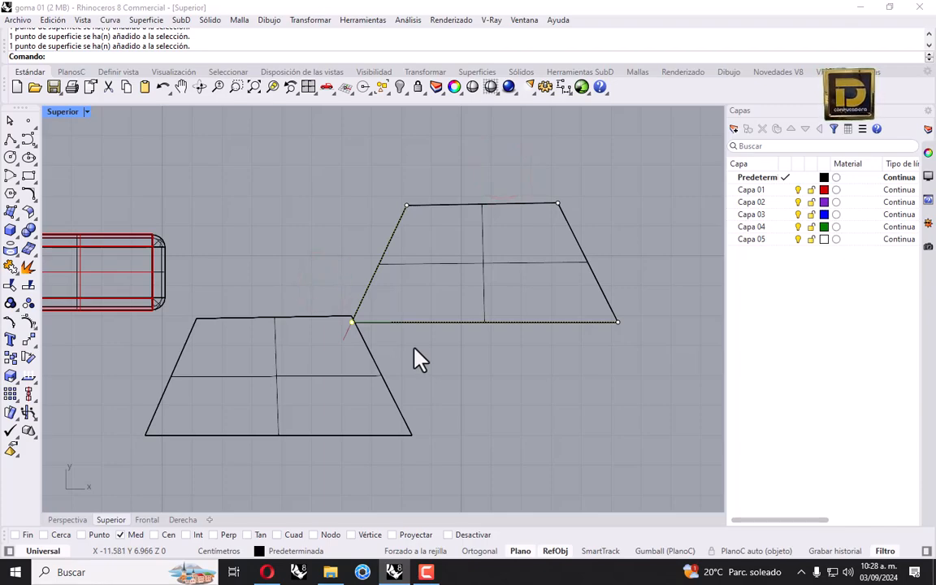
{"action": "left_click", "coordinate": [548, 287]}
Display the control points of both tapered surfaces together and examine the four interior points of the lower one
{"action": "left_click_drag", "start_coordinate": [549, 165], "coordinate": [460, 243]}
{"action": "left_click_drag", "start_coordinate": [466, 173], "coordinate": [203, 389]}
{"action": "left_click", "coordinate": [29, 323]}
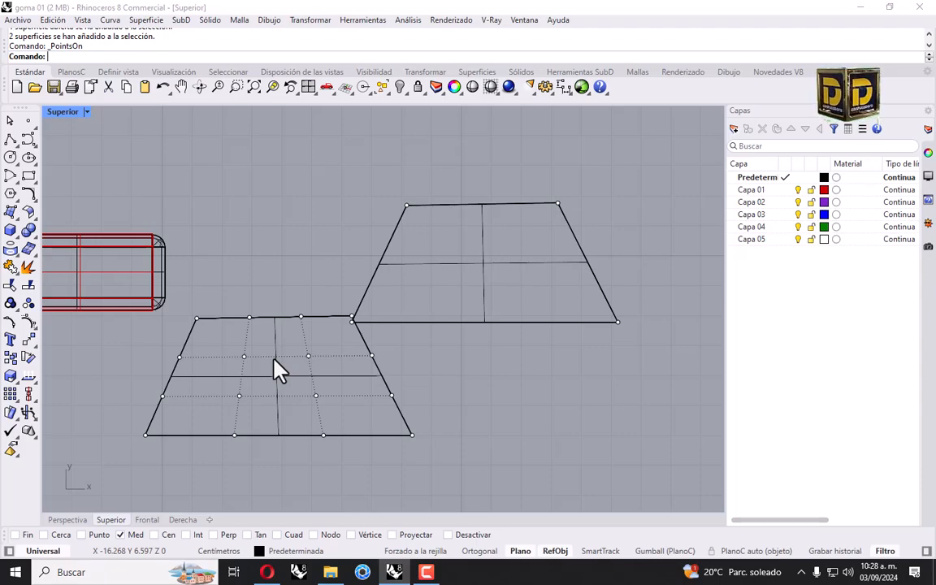
{"action": "left_click_drag", "start_coordinate": [226, 341], "coordinate": [351, 433]}
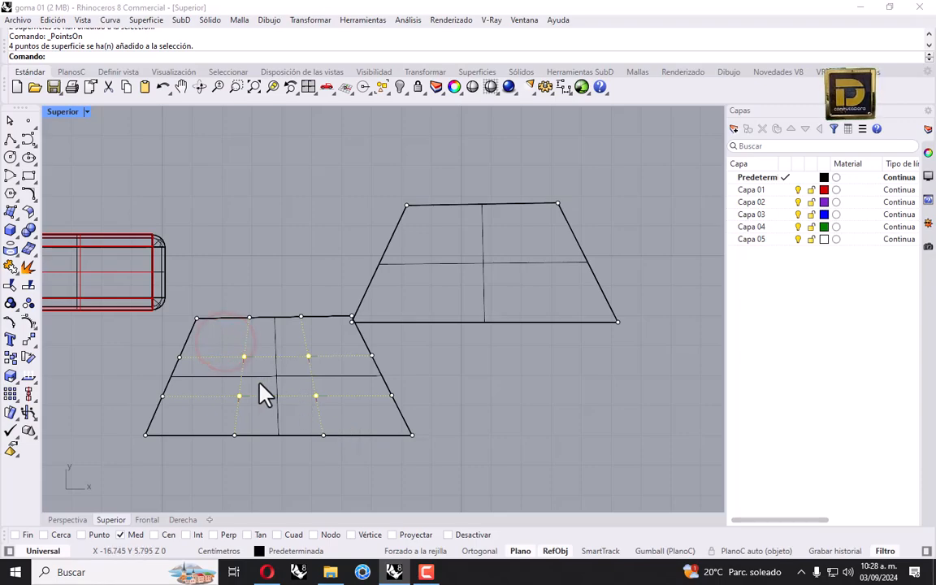
{"action": "left_click", "coordinate": [276, 366]}
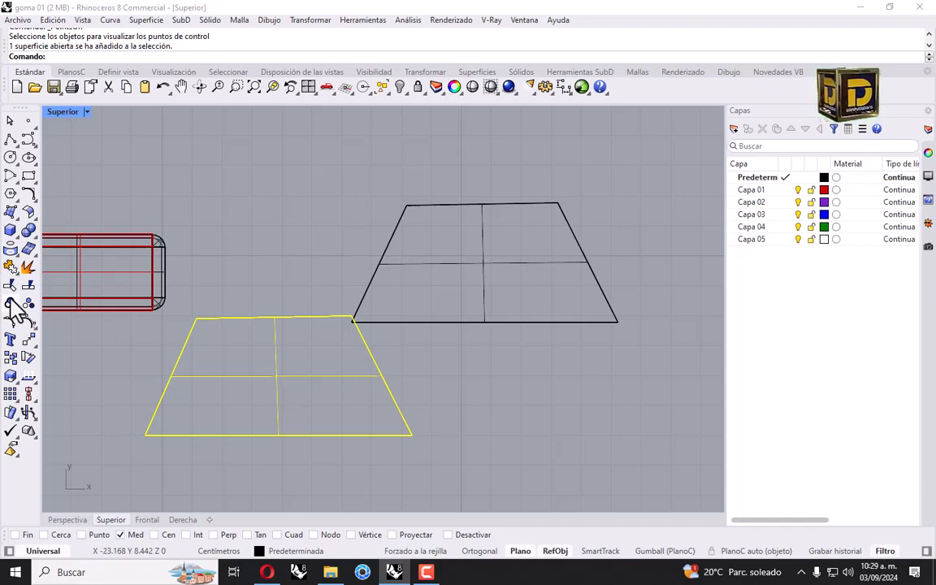
Raise the four interior control points of the lower tapered surface in the front view to bulge it, and hide its control points
{"action": "left_click", "coordinate": [28, 323]}
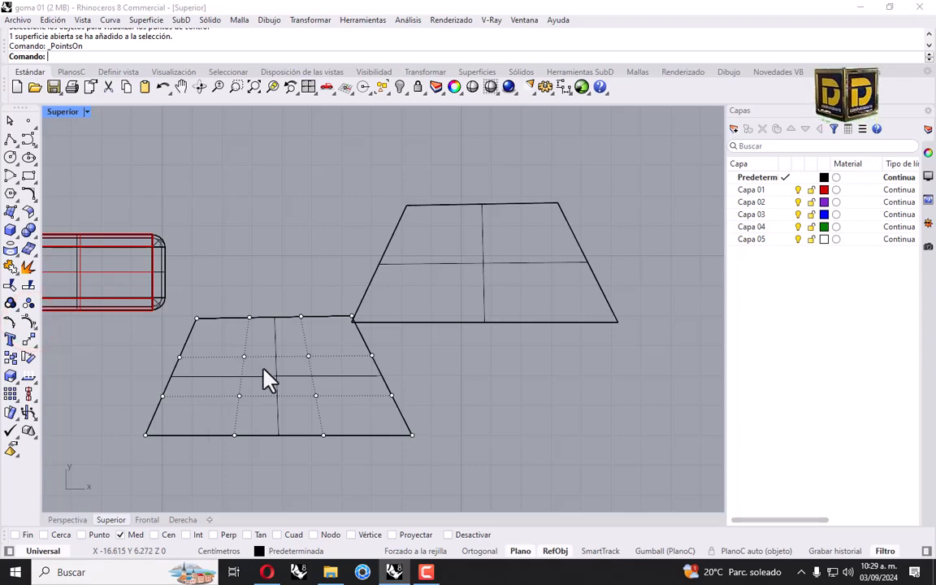
{"action": "left_click_drag", "start_coordinate": [220, 344], "coordinate": [365, 438]}
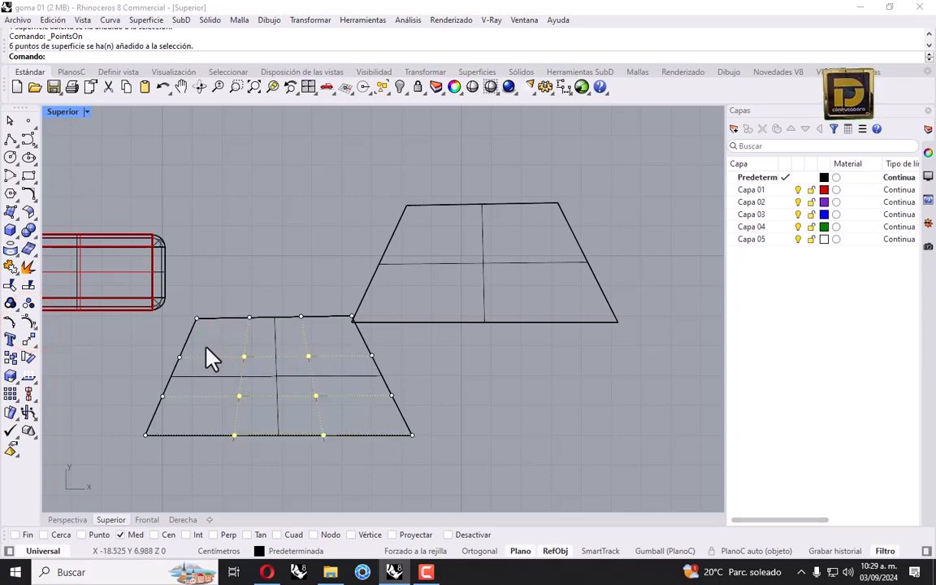
{"action": "left_click_drag", "start_coordinate": [207, 346], "coordinate": [317, 403]}
{"action": "double_click", "coordinate": [53, 112]}
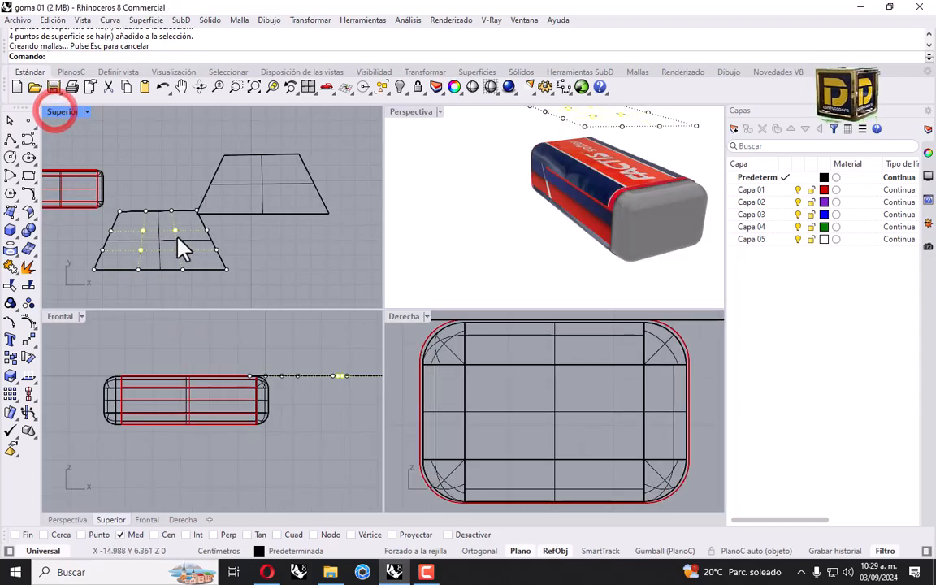
{"action": "left_click_drag", "start_coordinate": [342, 377], "coordinate": [343, 350]}
{"action": "right_click_drag", "start_coordinate": [340, 362], "coordinate": [258, 406]}
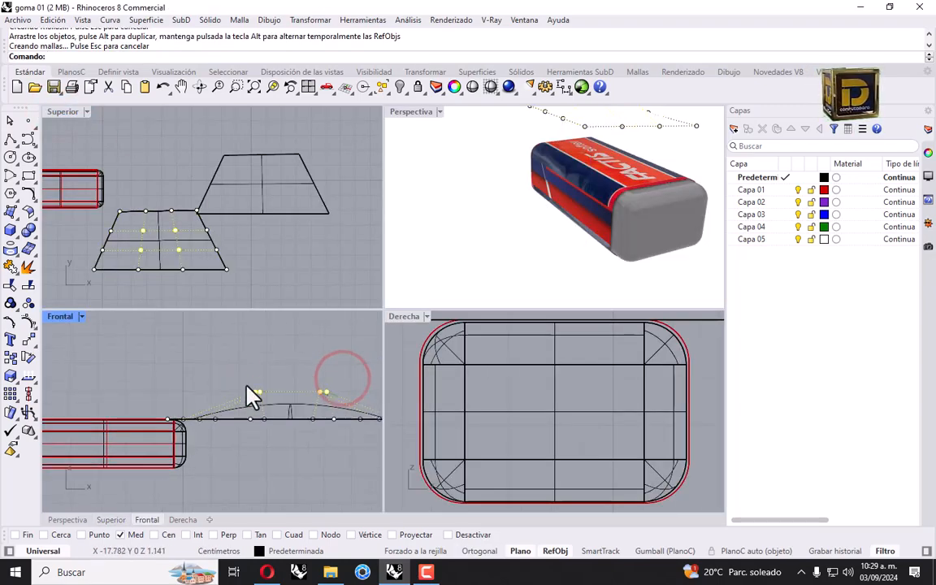
{"action": "key", "text": "Escape"}
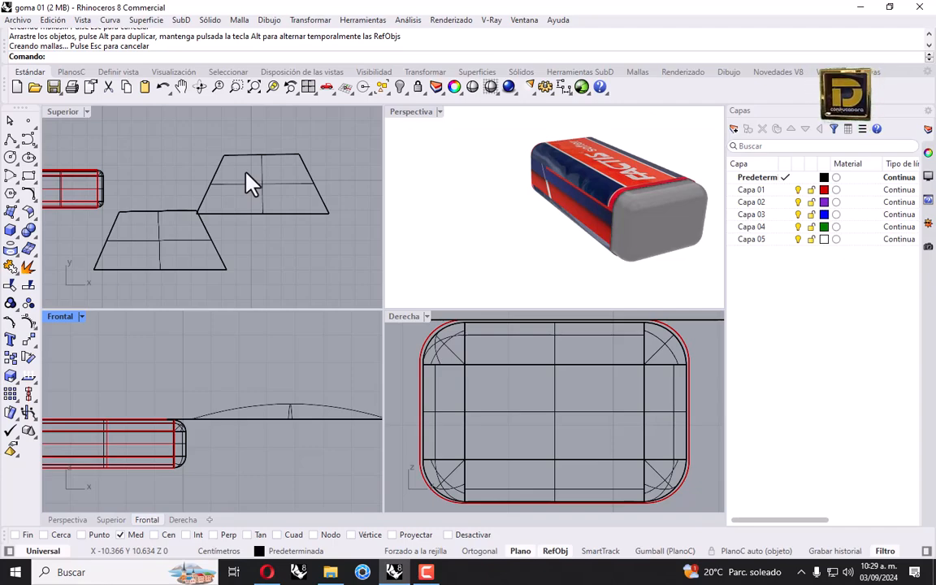
Move the structure-preserving tapered surface in the +X direction in the maximized top view, away from the bulged surface
{"action": "left_click", "coordinate": [315, 143]}
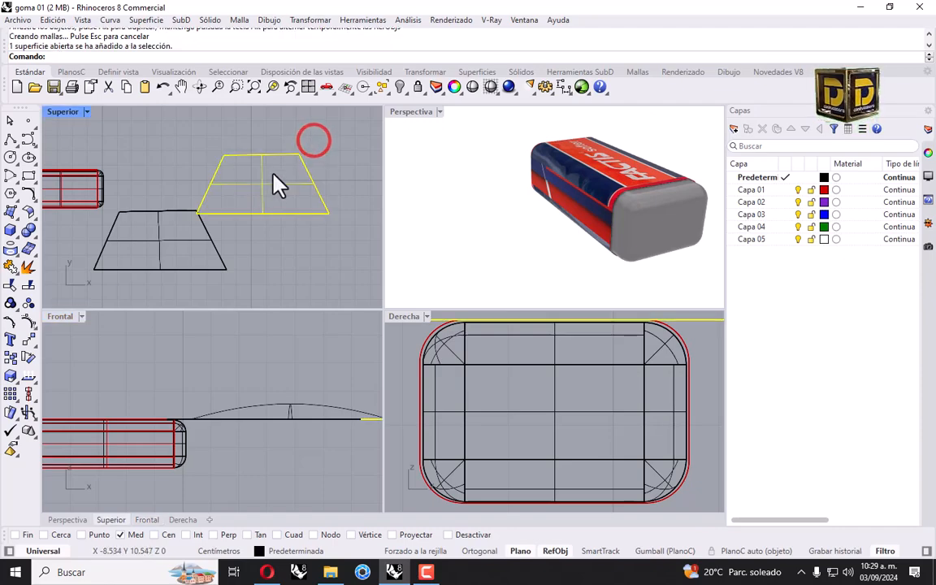
{"action": "double_click", "coordinate": [65, 113]}
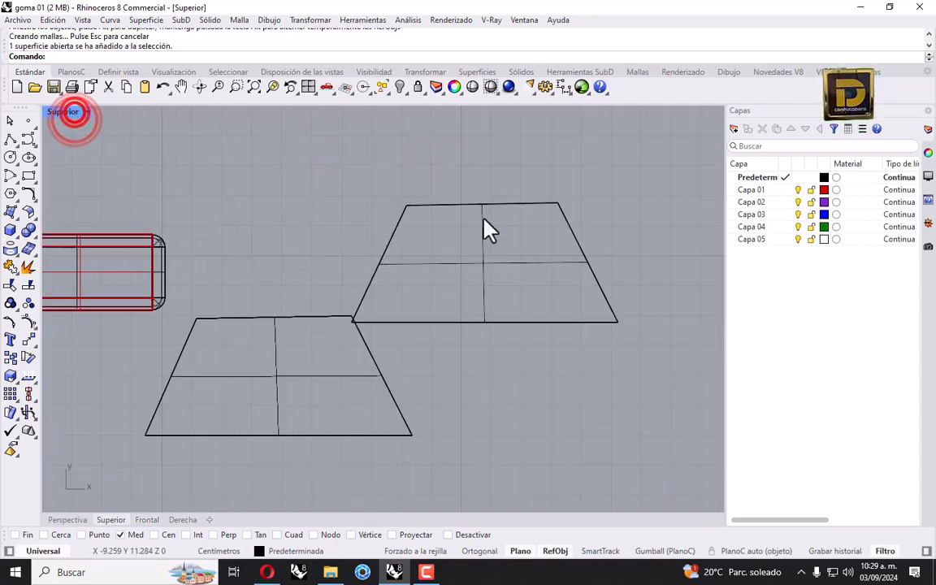
{"action": "left_click", "coordinate": [471, 205]}
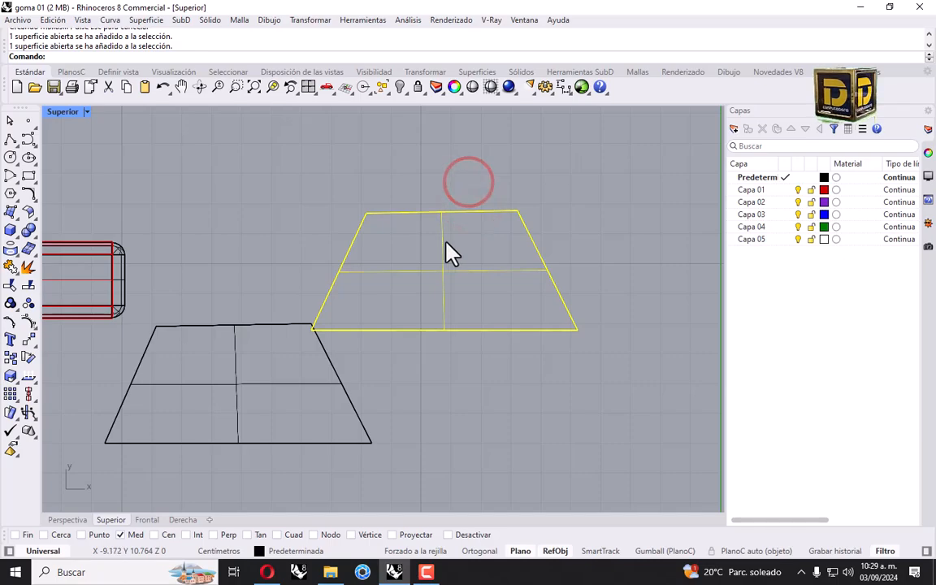
{"action": "left_click_drag", "start_coordinate": [445, 246], "coordinate": [509, 249]}
{"action": "left_click", "coordinate": [361, 262]}
{"action": "scroll", "coordinate": [441, 257], "scroll_direction": "down", "scroll_amount": 2}
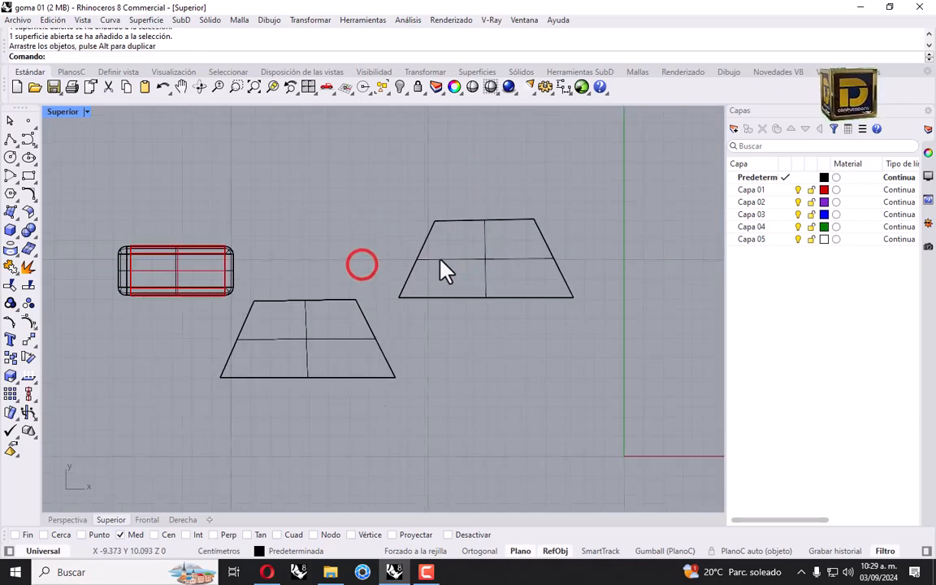
{"action": "left_click_drag", "start_coordinate": [75, 171], "coordinate": [578, 417]}
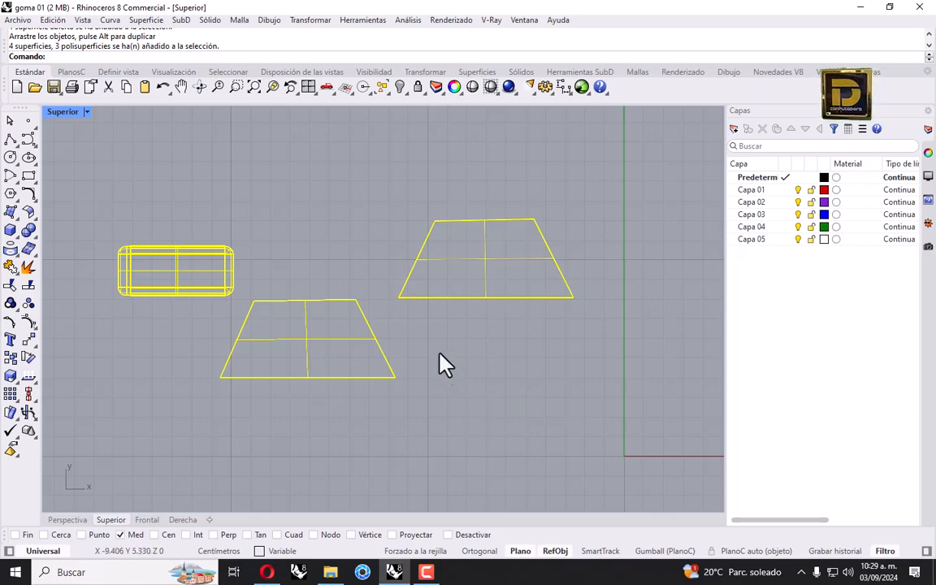
{"action": "left_click", "coordinate": [378, 265]}
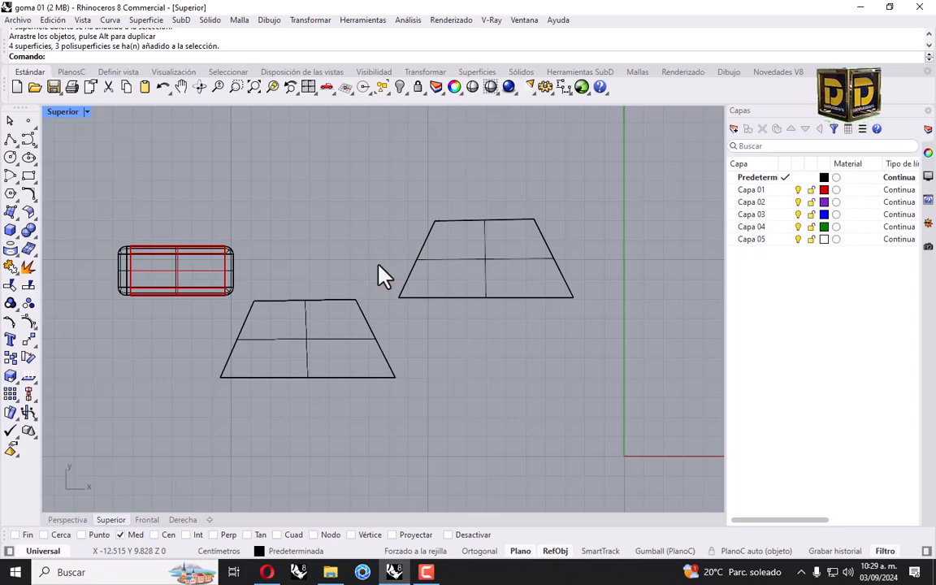